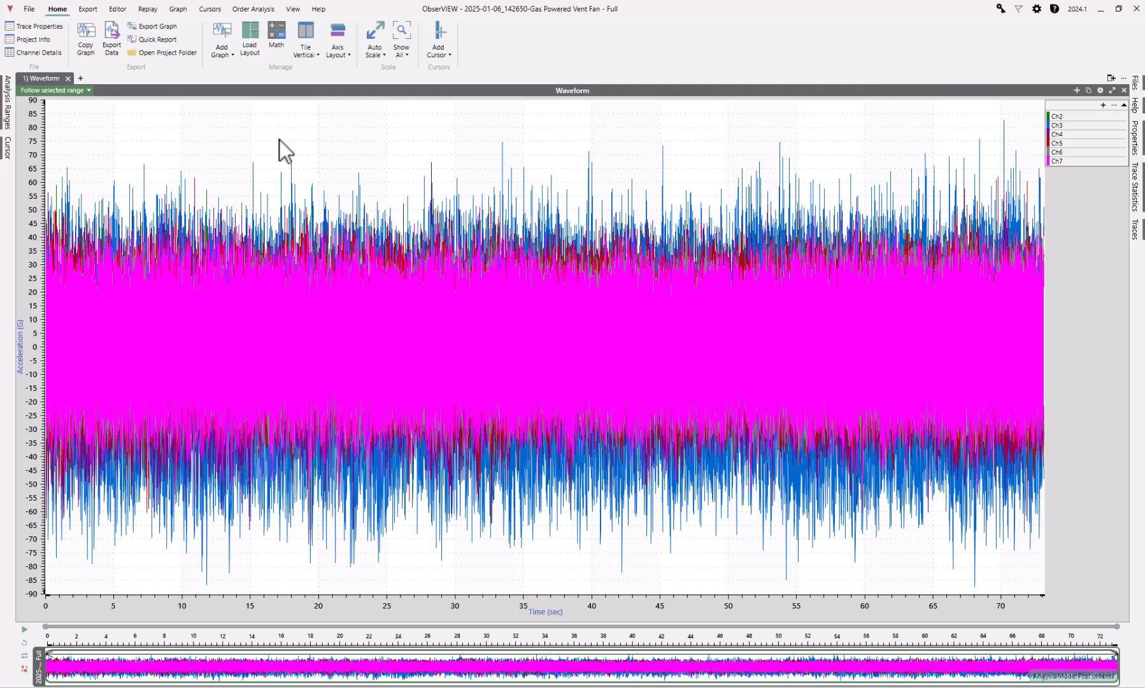
Add an FFT graph of the recorded channels and set its analysis lines to 1048576
left_click(225, 54)
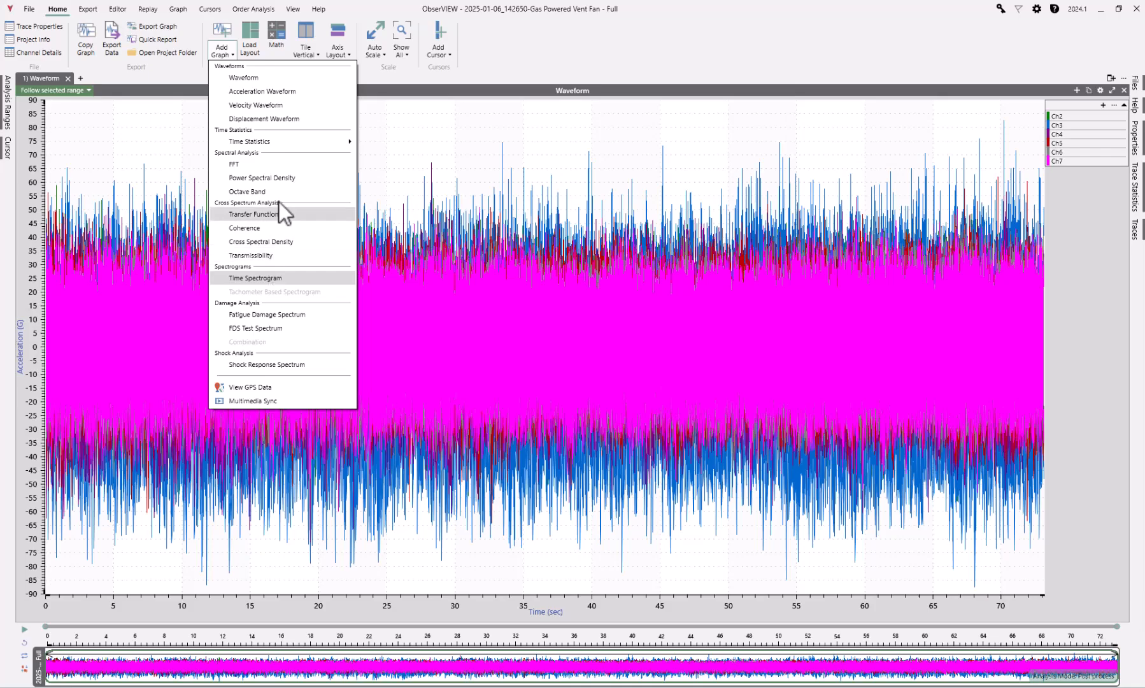
left_click(281, 162)
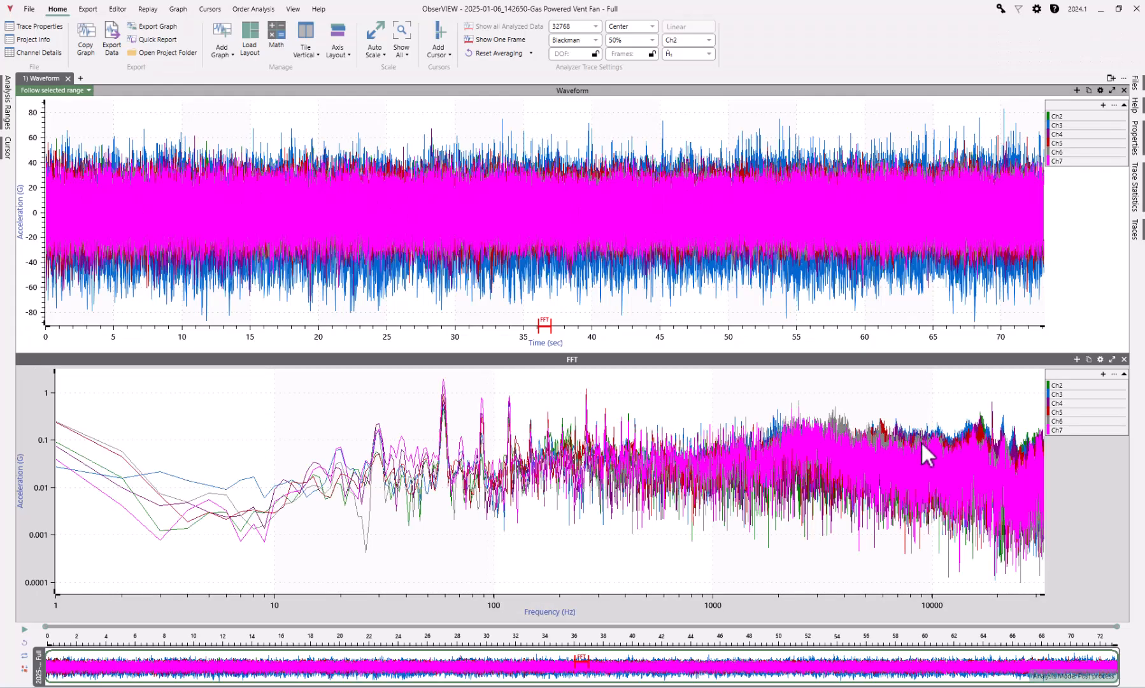
left_click(1099, 359)
left_click(1086, 534)
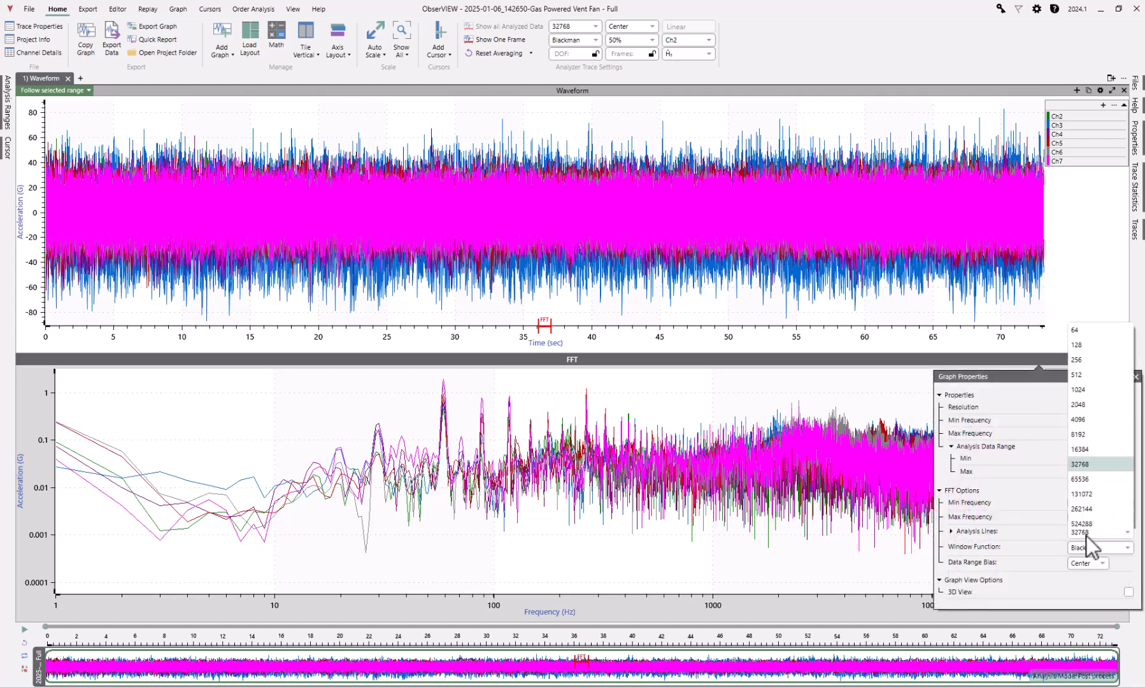
left_click(1097, 519)
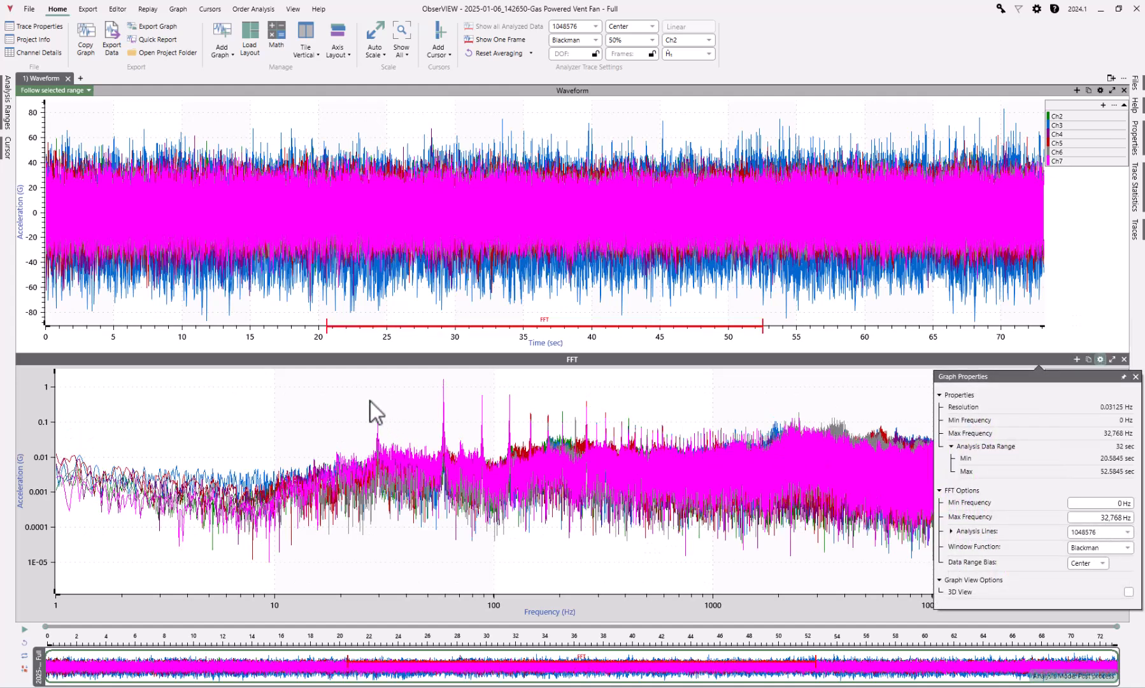
Annotate the Ch7 peak at 29.531 Hz in the FFT graph with its frequency and amplitude
scroll(382, 437, "up", 4)
left_click(352, 425)
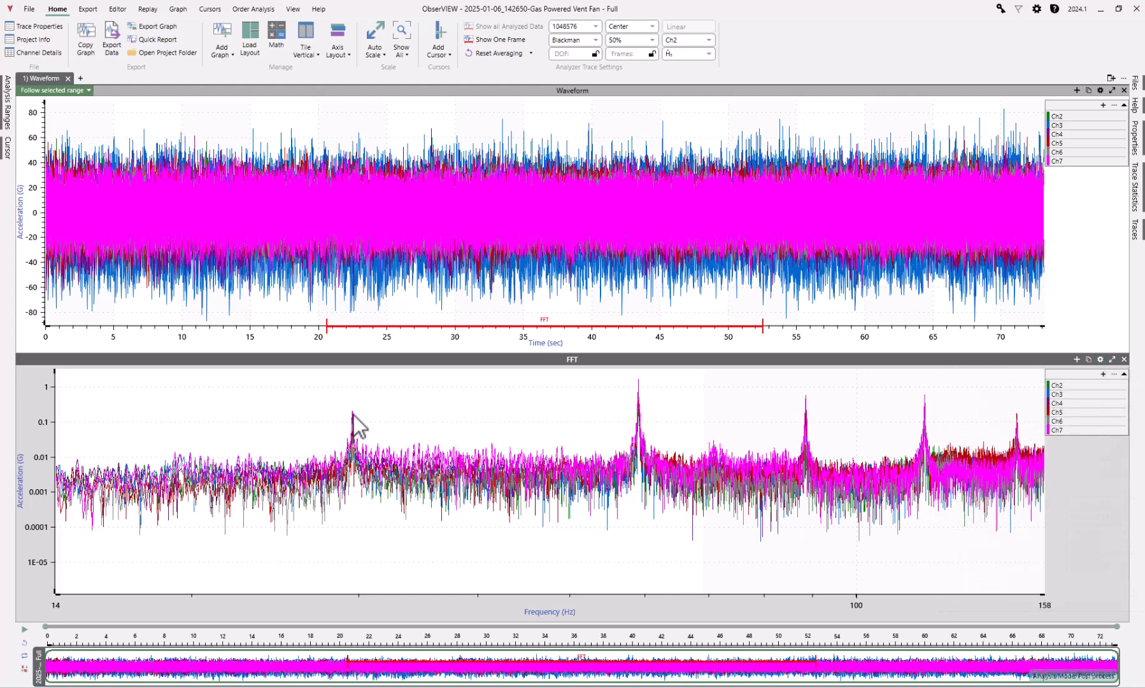
left_click(352, 412)
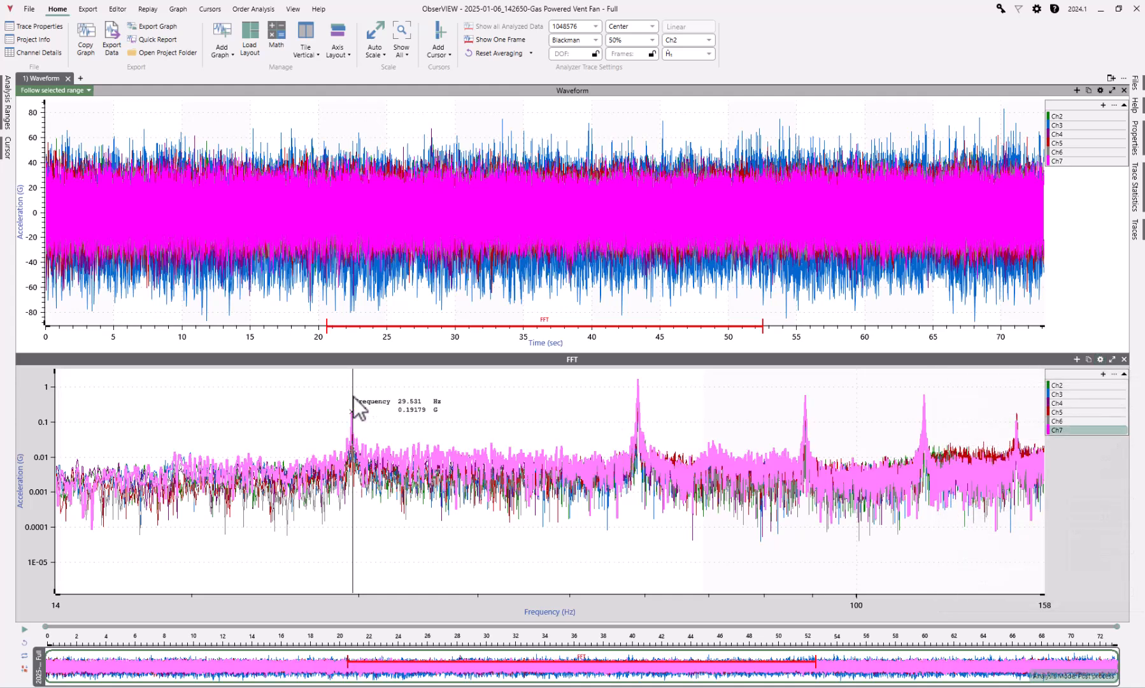
left_click(354, 399)
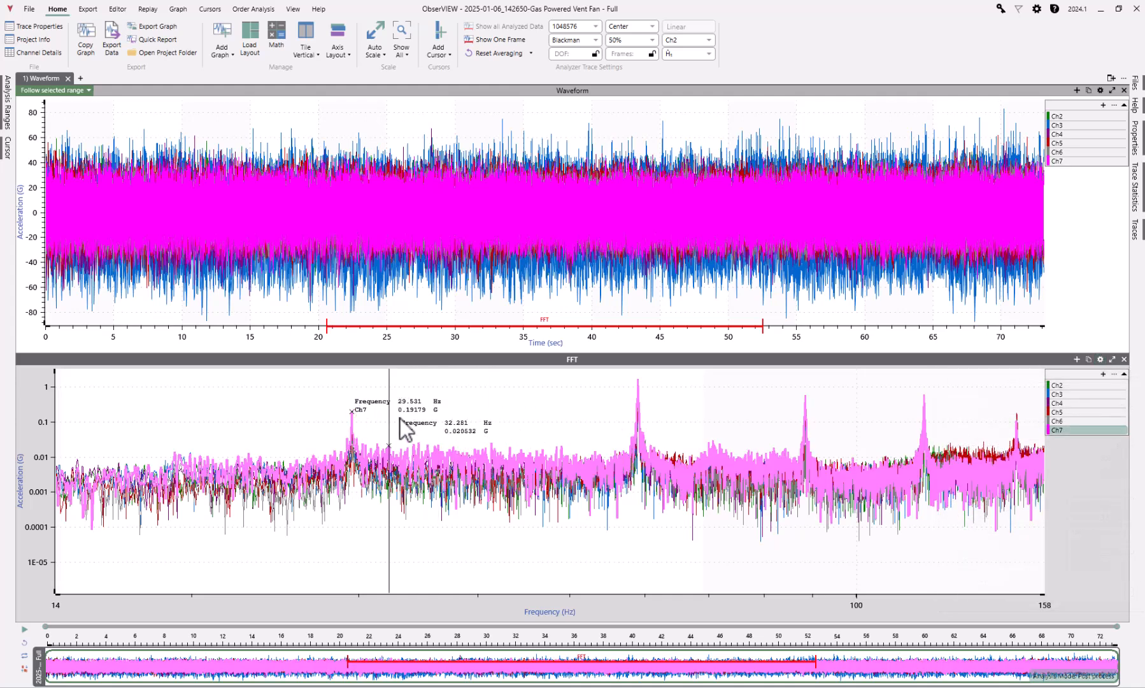
key("Escape")
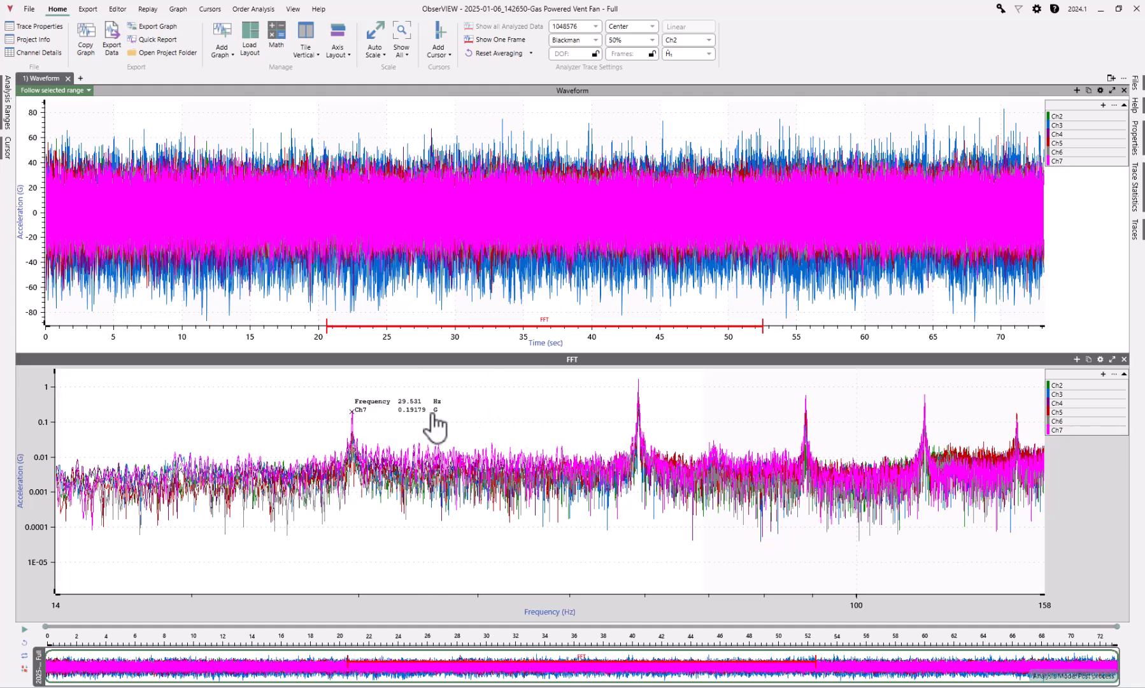
Restore the FFT graph's full frequency range and move the peak annotation into the clear area away from the traces
middle_click(473, 410)
middle_click(473, 409)
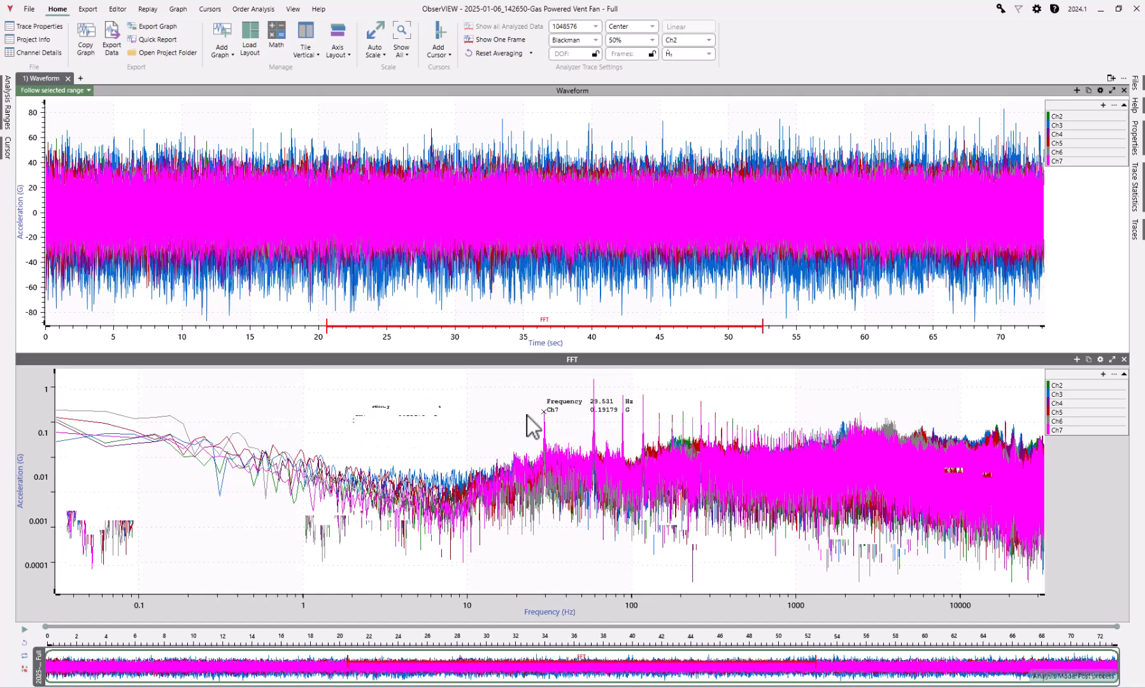
mouse_move(566, 433)
left_mouse_down()
mouse_move(524, 416)
mouse_move(455, 421)
left_mouse_up()
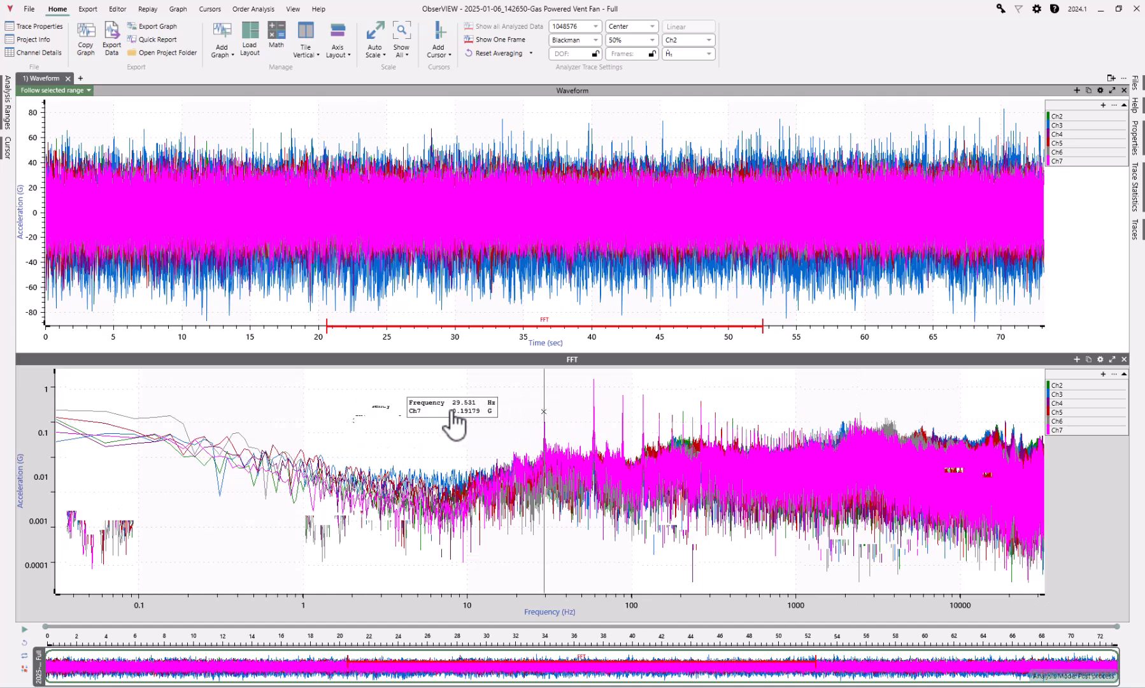
left_click(620, 309)
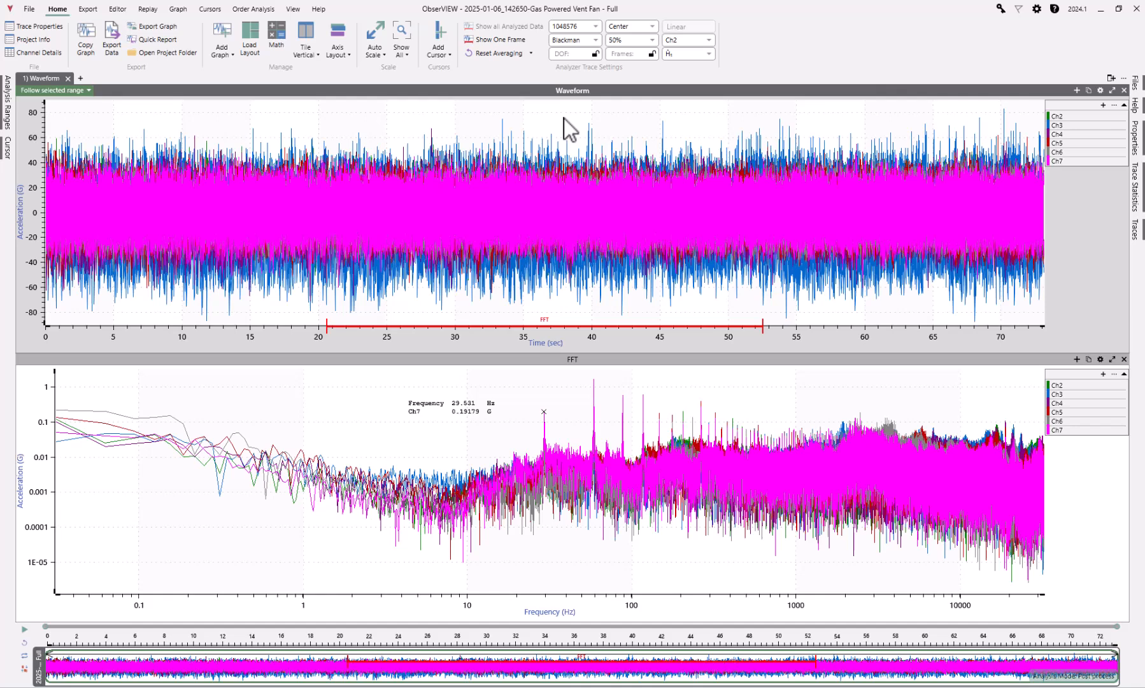
Create a math channel with the constant expression 29.531 and the output unit RPS
left_click(284, 40)
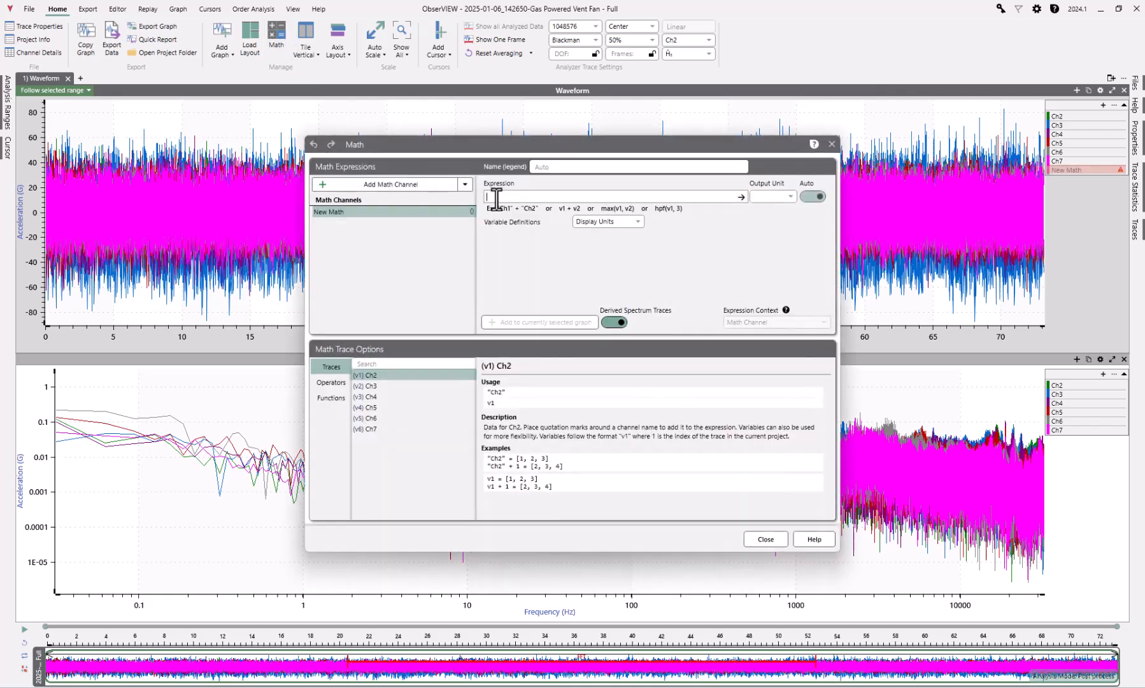
type("29*531")
left_click(777, 197)
type("RPM")
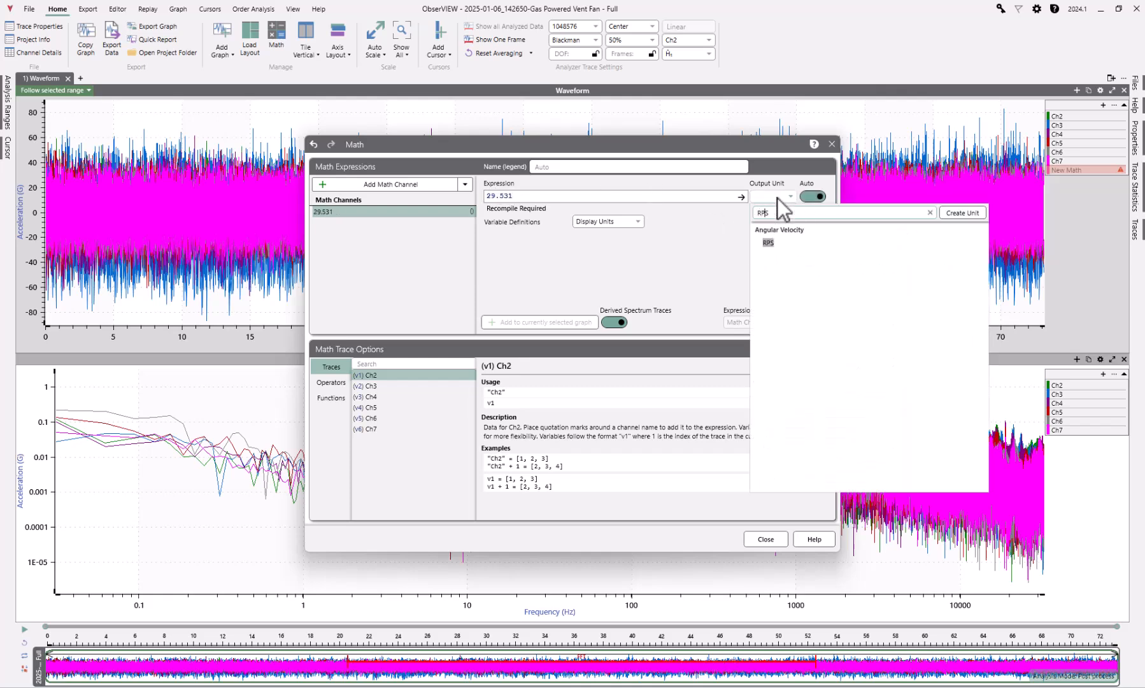
left_click(776, 243)
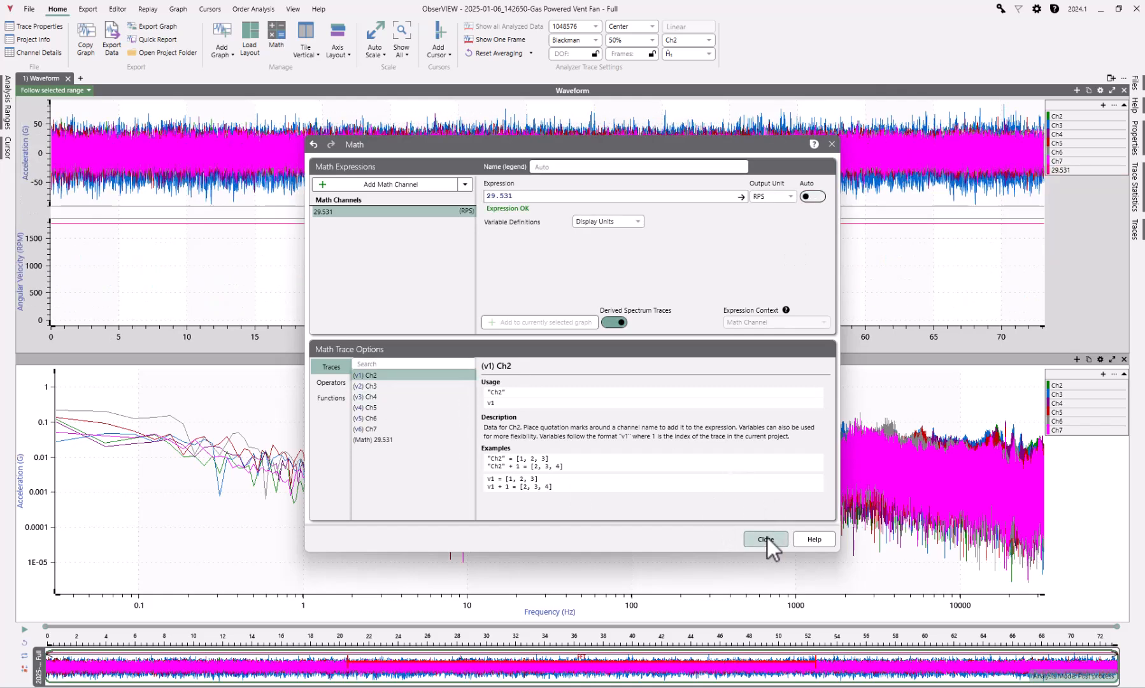
left_click(766, 538)
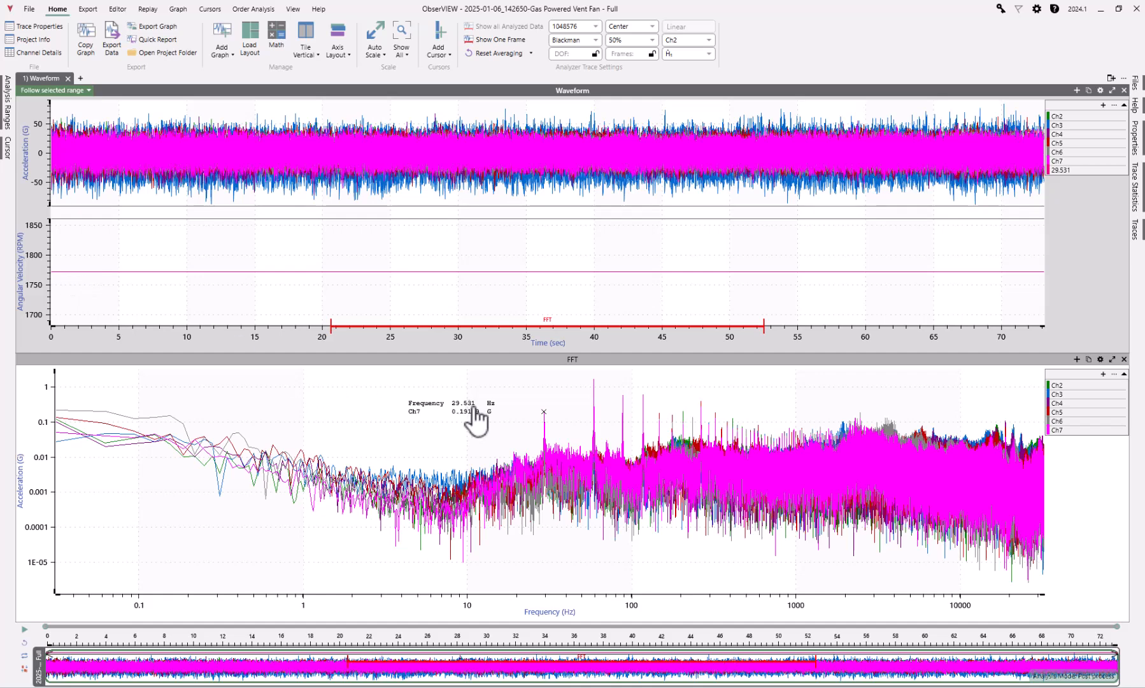
left_click(273, 52)
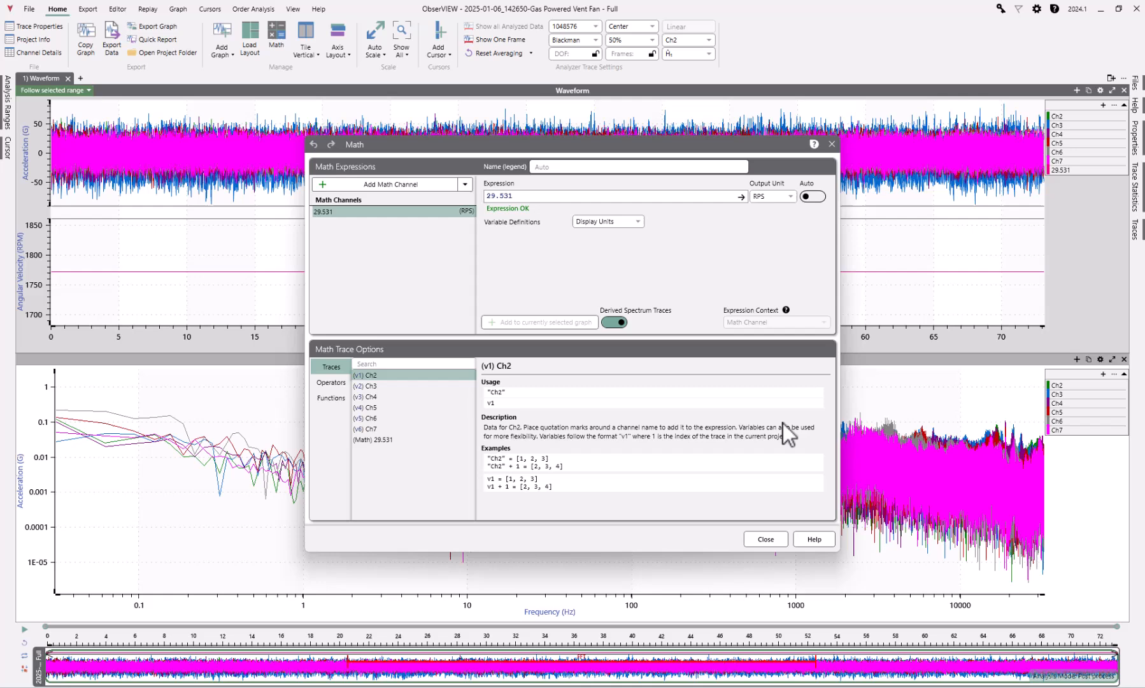
left_click(765, 540)
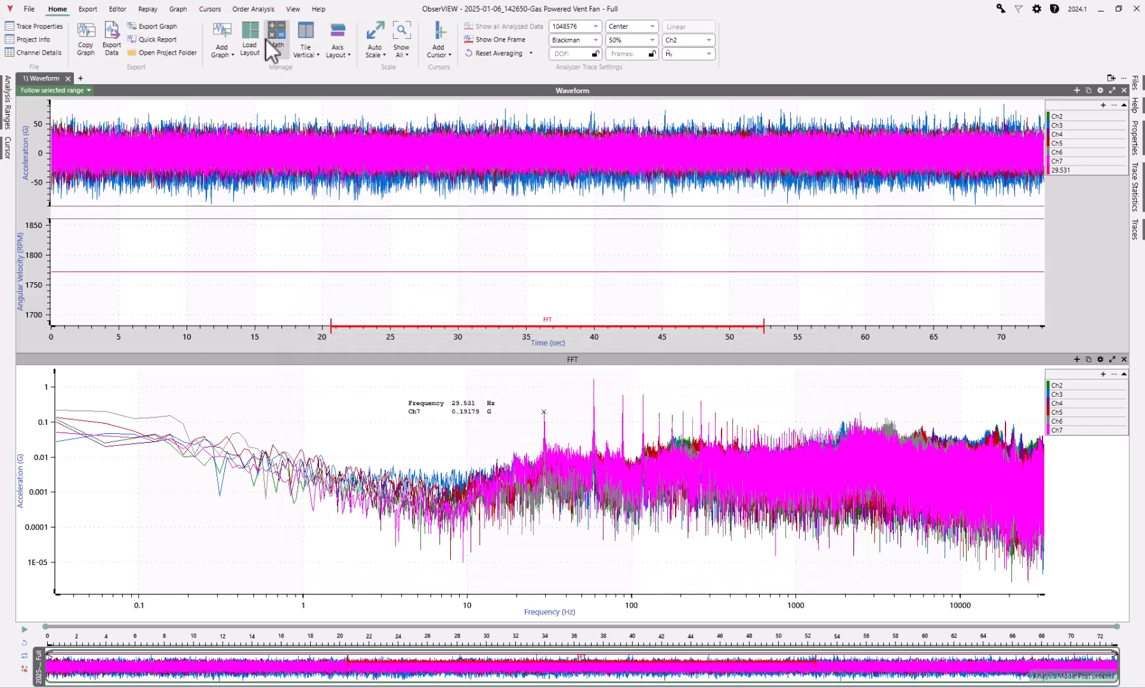
Add a tach spectrogram that uses the 29.531 math channel as its tach channel
left_click(256, 11)
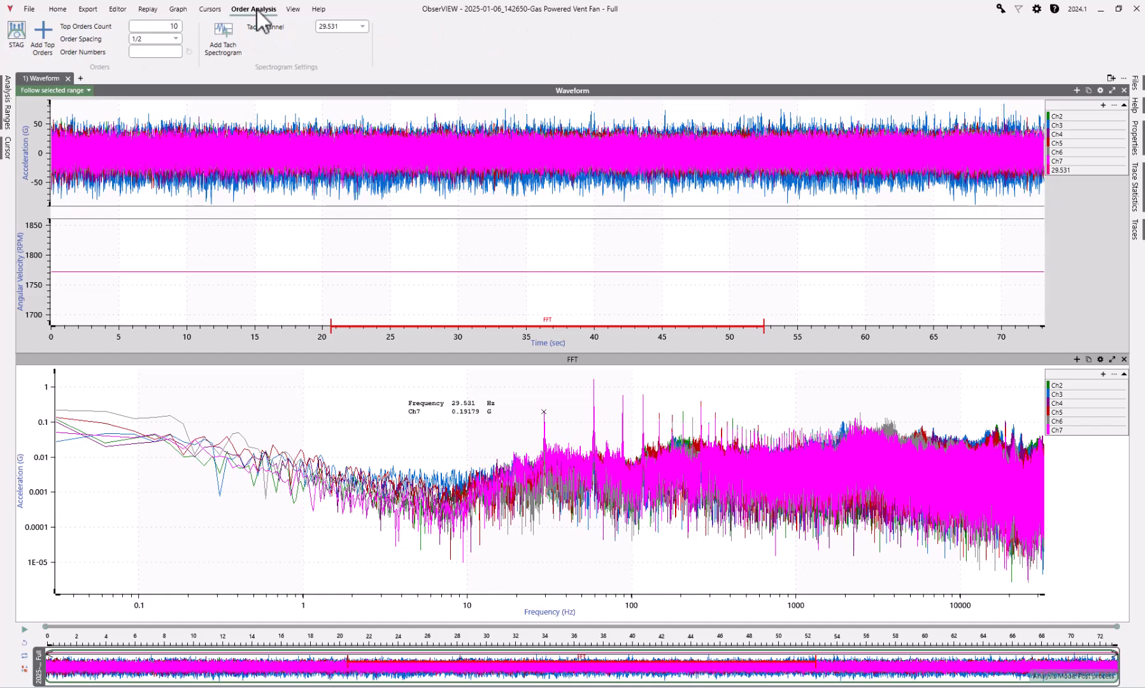
left_click(224, 40)
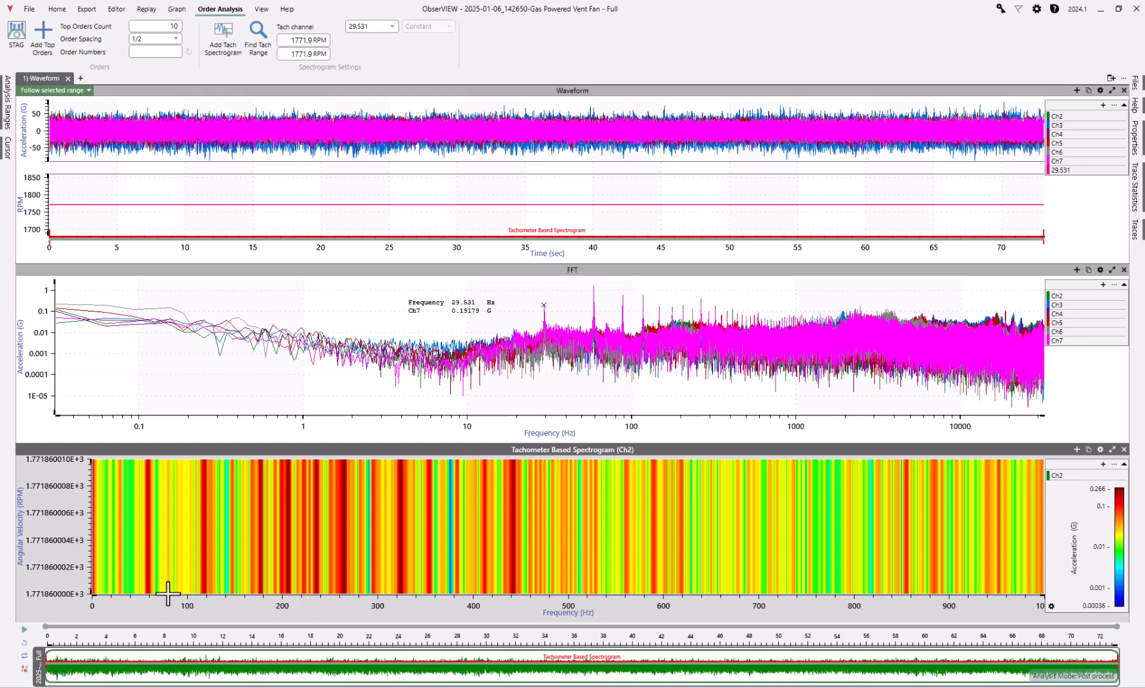
Start Sine Tracking Analysis and Generation (STAG) and exclude Ch2, Ch3, Ch5 and Ch6, keeping only Ch4 and Ch7
left_click(20, 40)
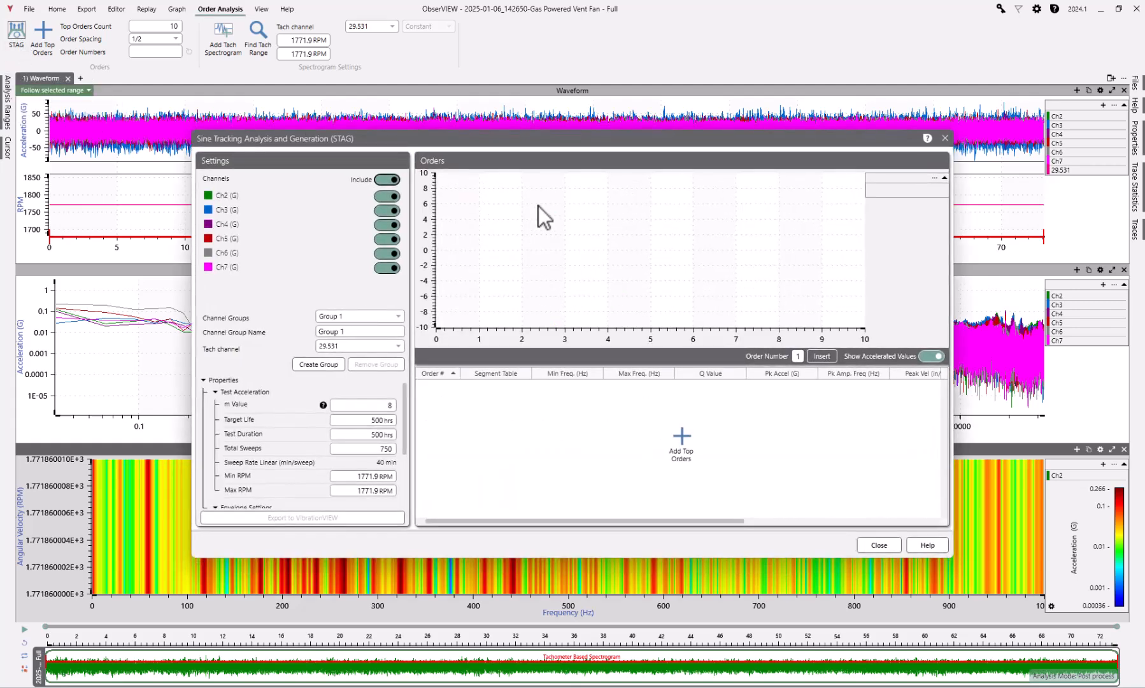
left_click(387, 196)
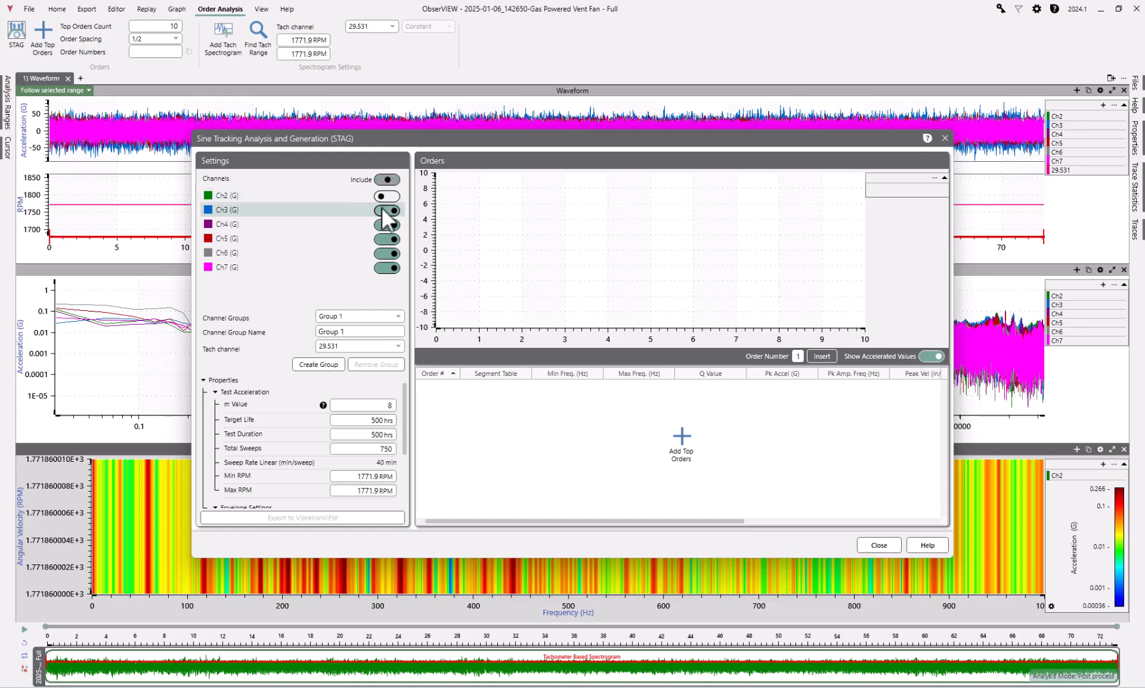
left_click(385, 210)
left_click(389, 239)
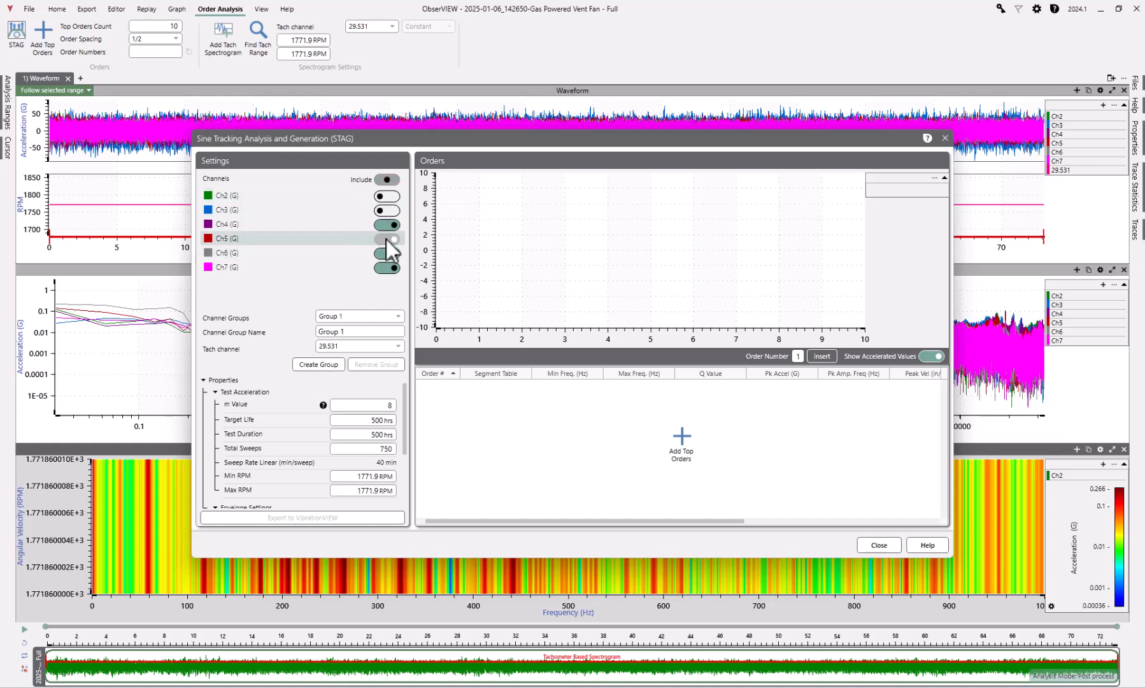
left_click(387, 253)
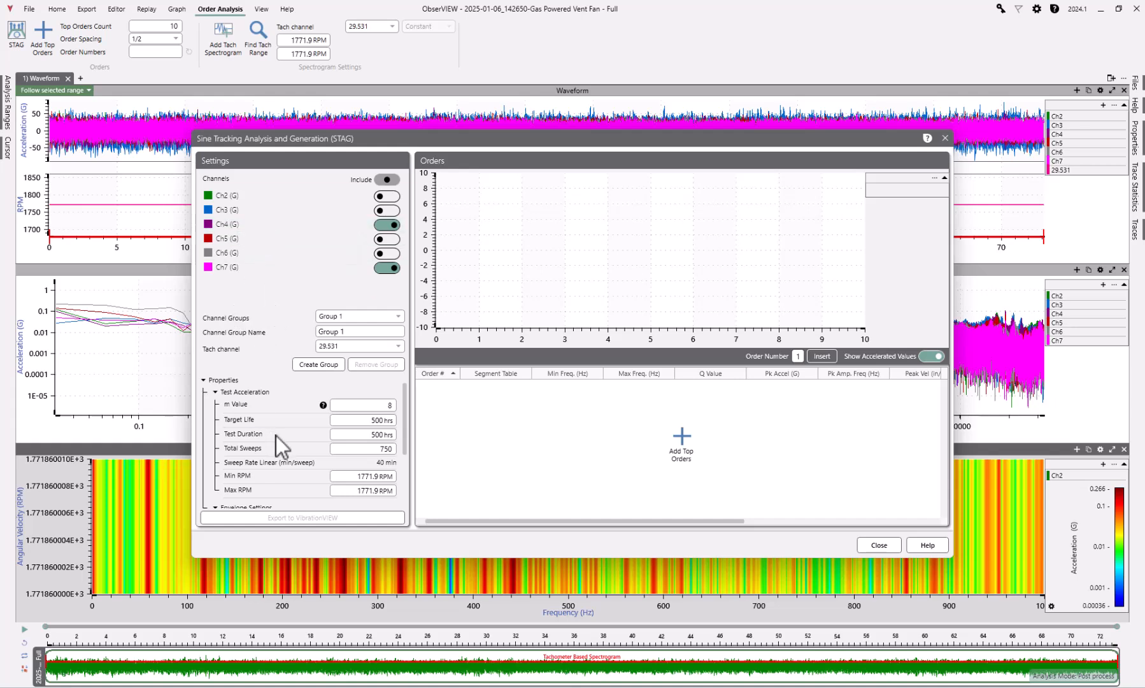
Set the FDS minimum frequency to 5 and maximum frequency to 1000, and expand the filter settings
scroll(357, 436, "down", 1)
scroll(356, 436, "up", 1)
scroll(352, 433, "down", 1)
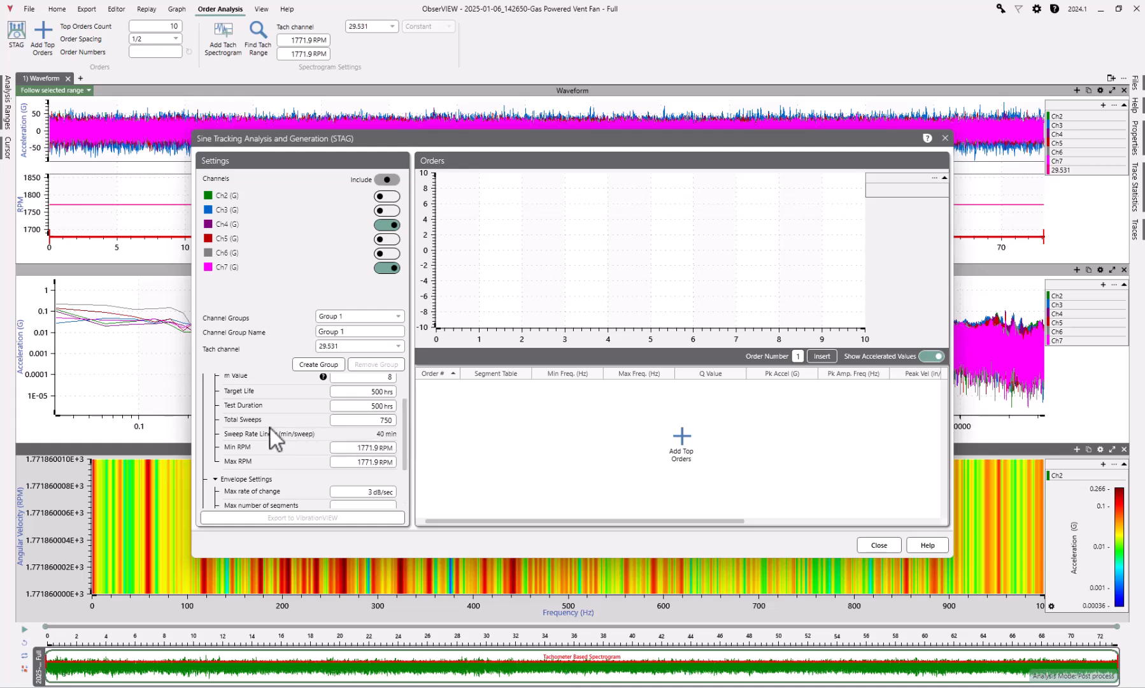
scroll(298, 421, "down", 2)
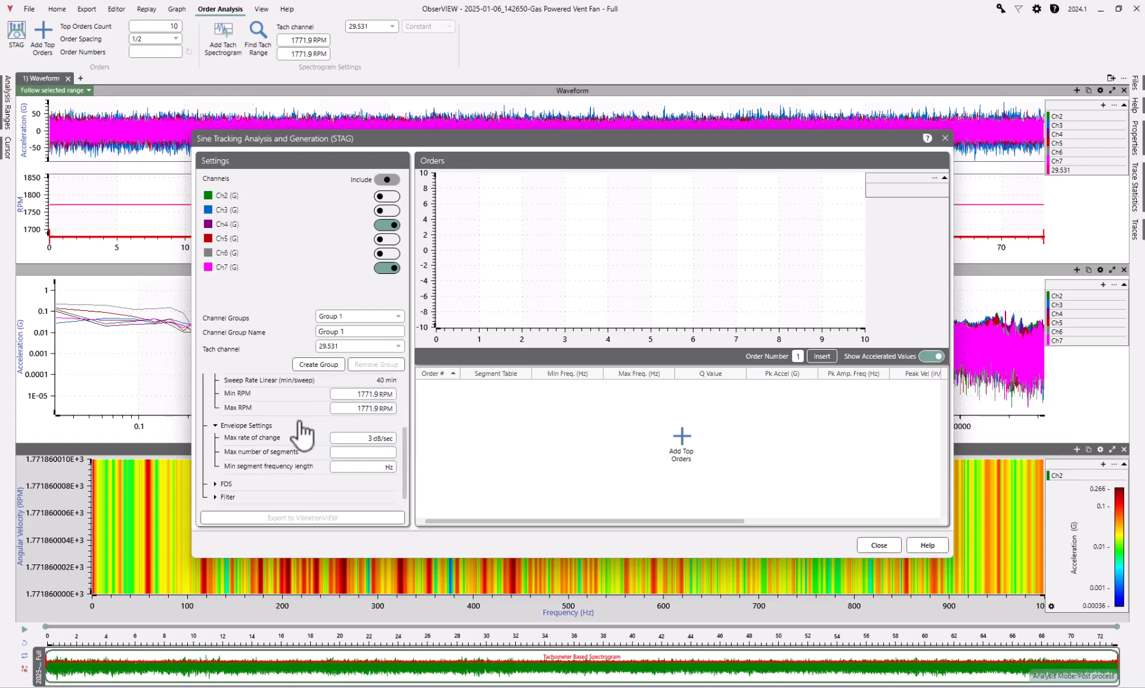
left_click(215, 484)
scroll(226, 480, "down", 3)
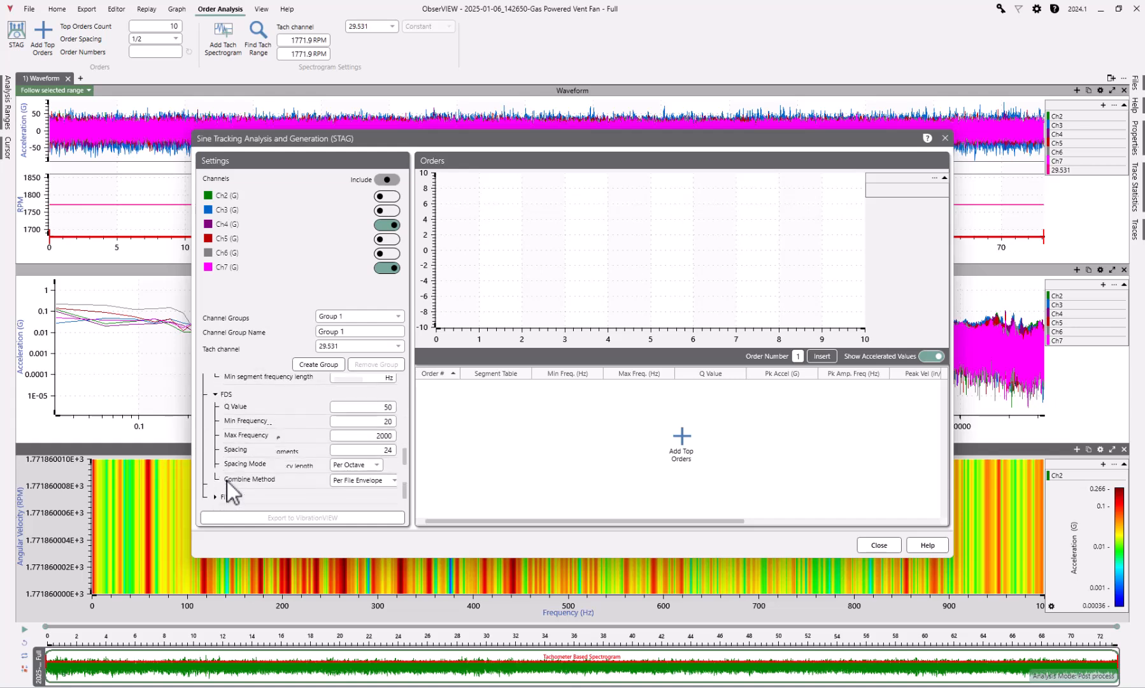
double_click(376, 420)
type("5")
double_click(358, 436)
type("1000")
left_click(216, 497)
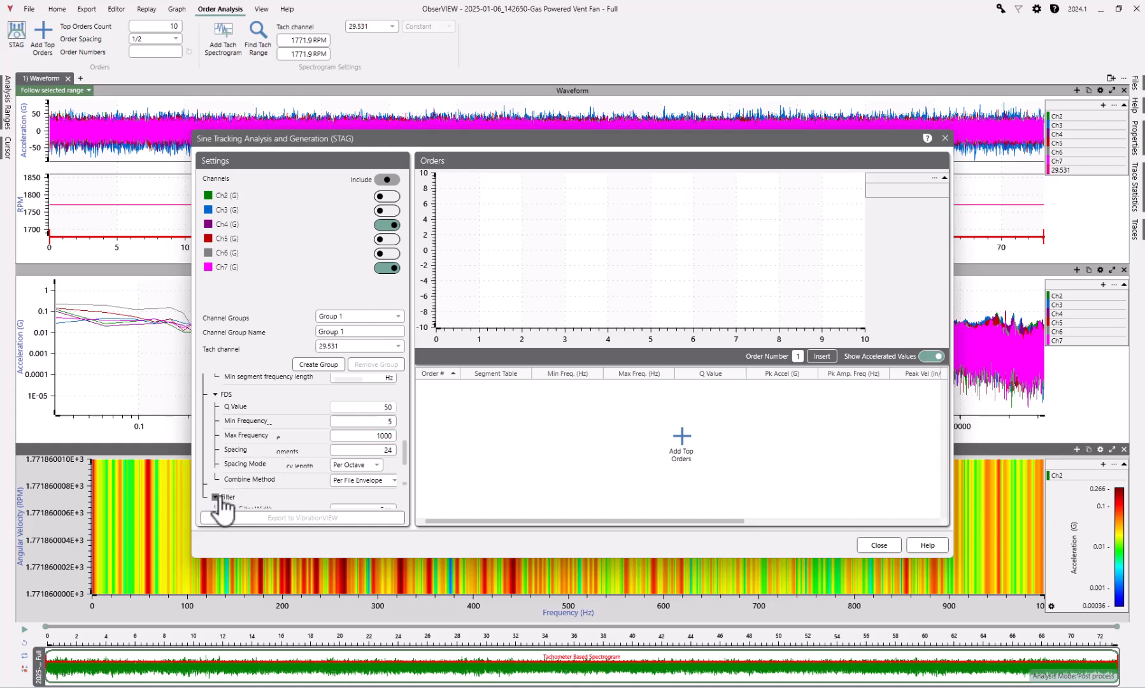
scroll(219, 506, "down", 1)
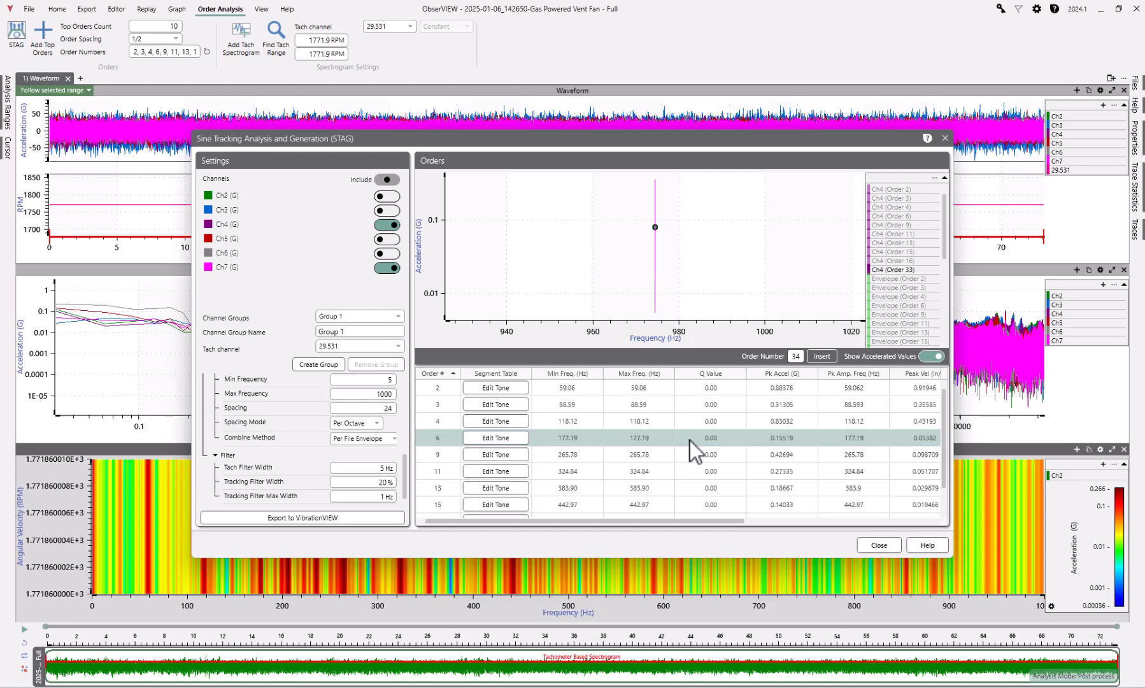
Examine order 4 on its own, and plot orders 2 through 33 together to inspect their acceleration points
left_click(650, 415)
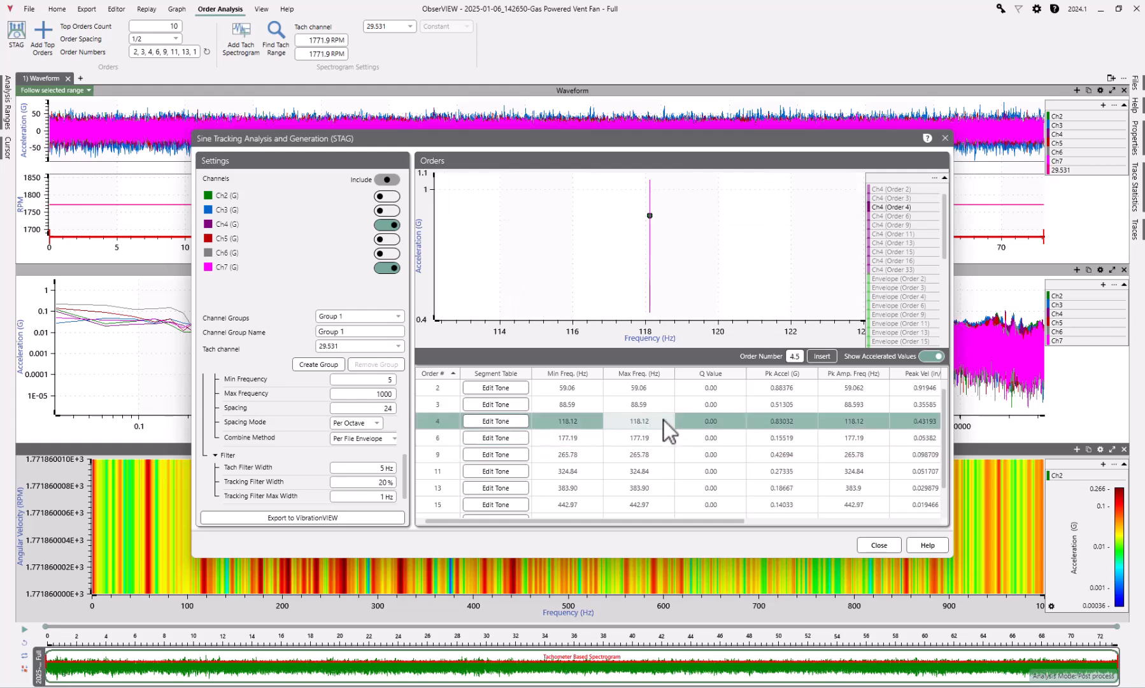
left_click(587, 392)
scroll(647, 449, "down", 2)
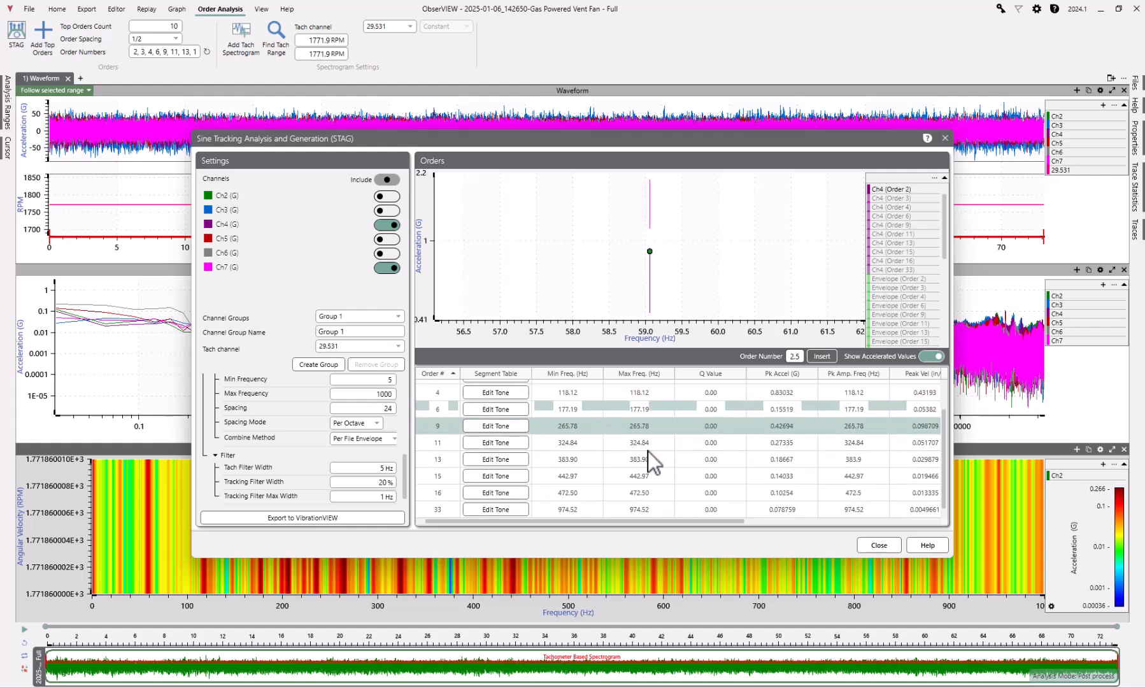
left_click(608, 504, "shift")
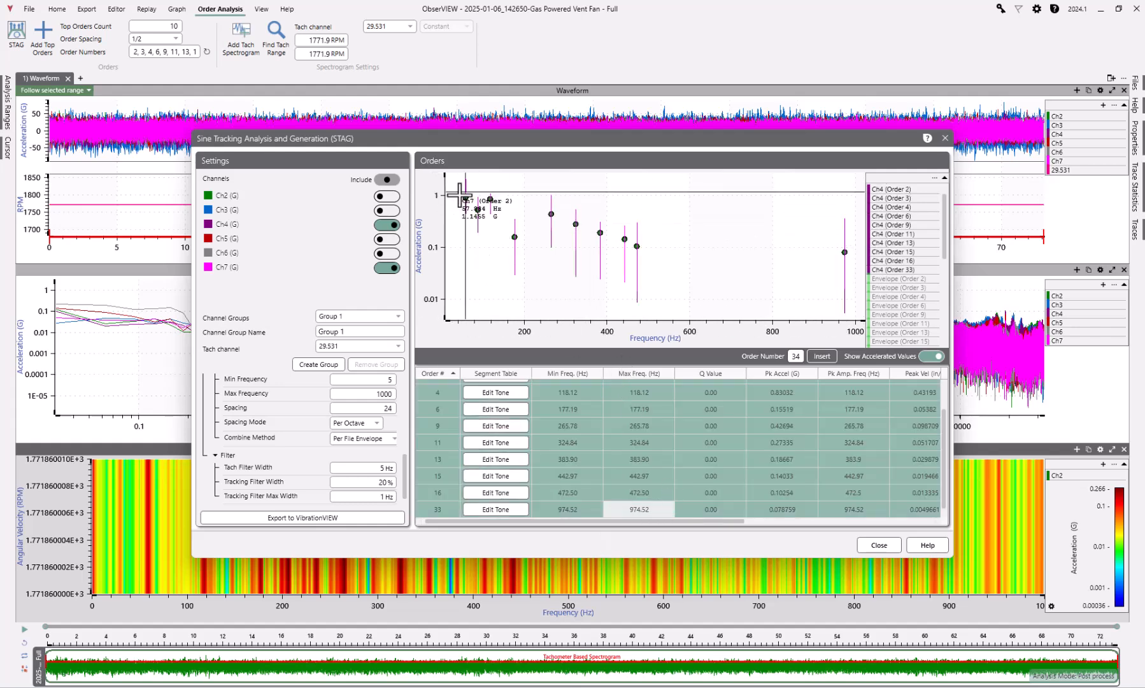
mouse_move(465, 200)
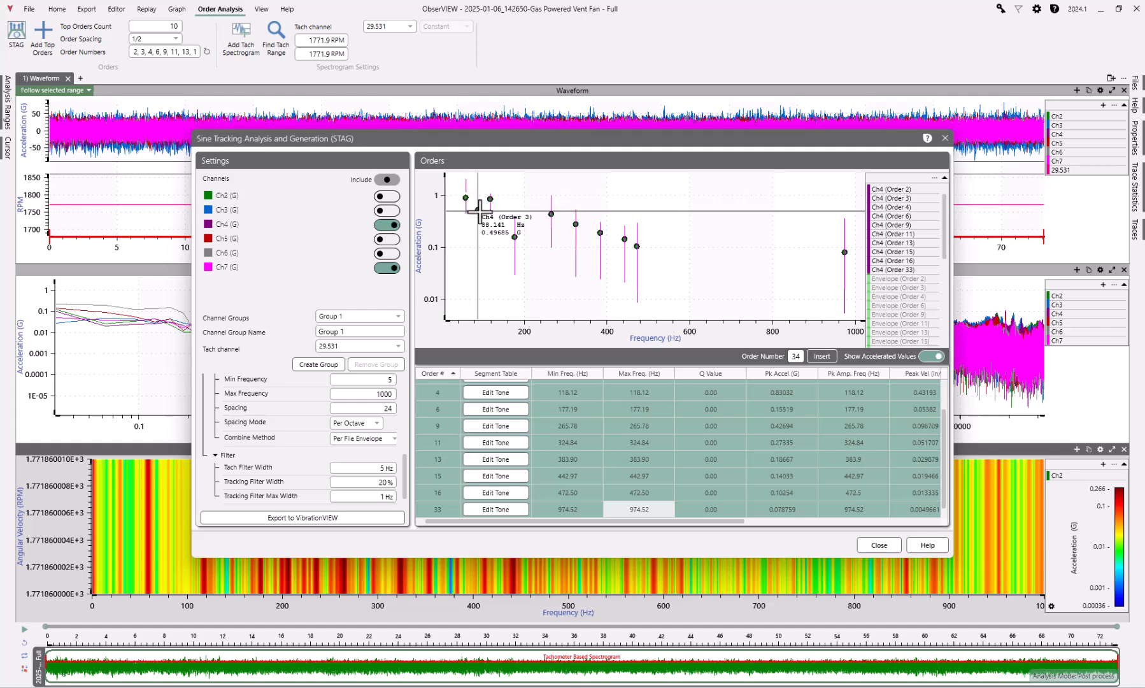
Select orders 11 through 33 in the orders table so that only they are plotted
left_click(709, 433)
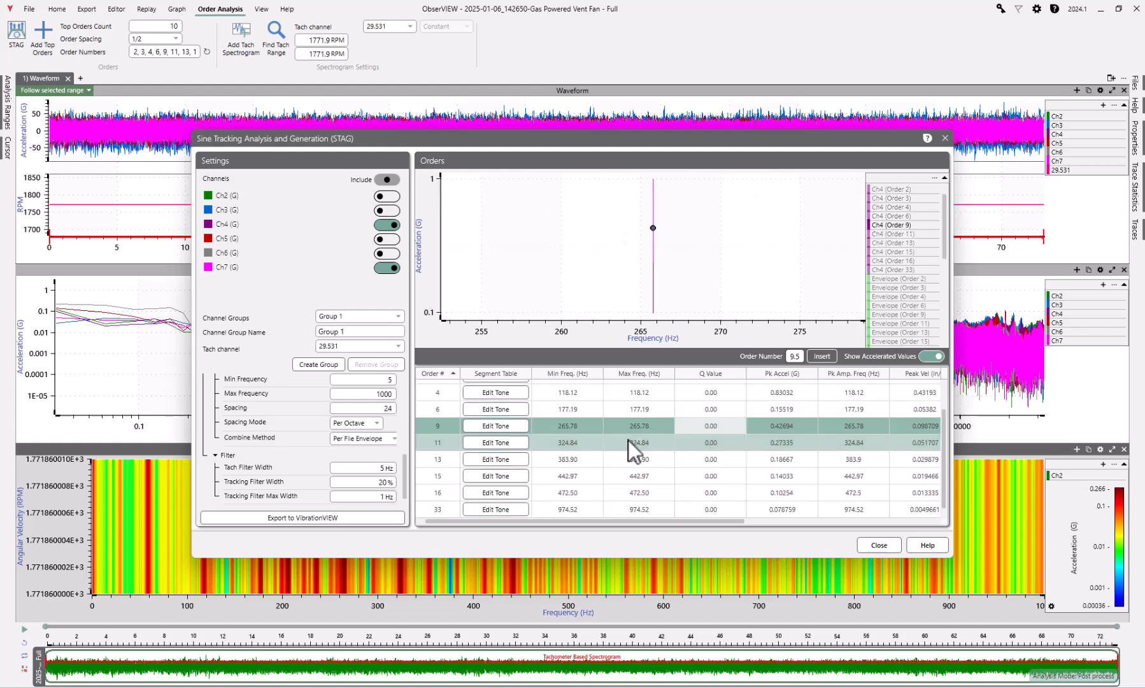
left_click(577, 446)
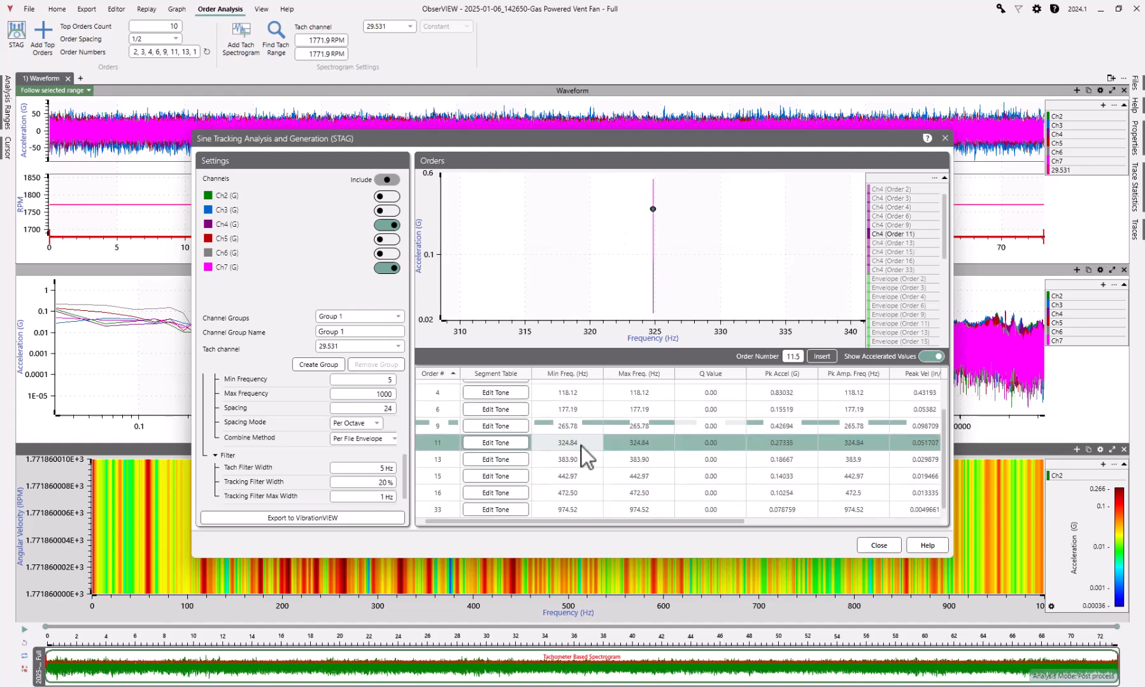
left_click(569, 510, "shift")
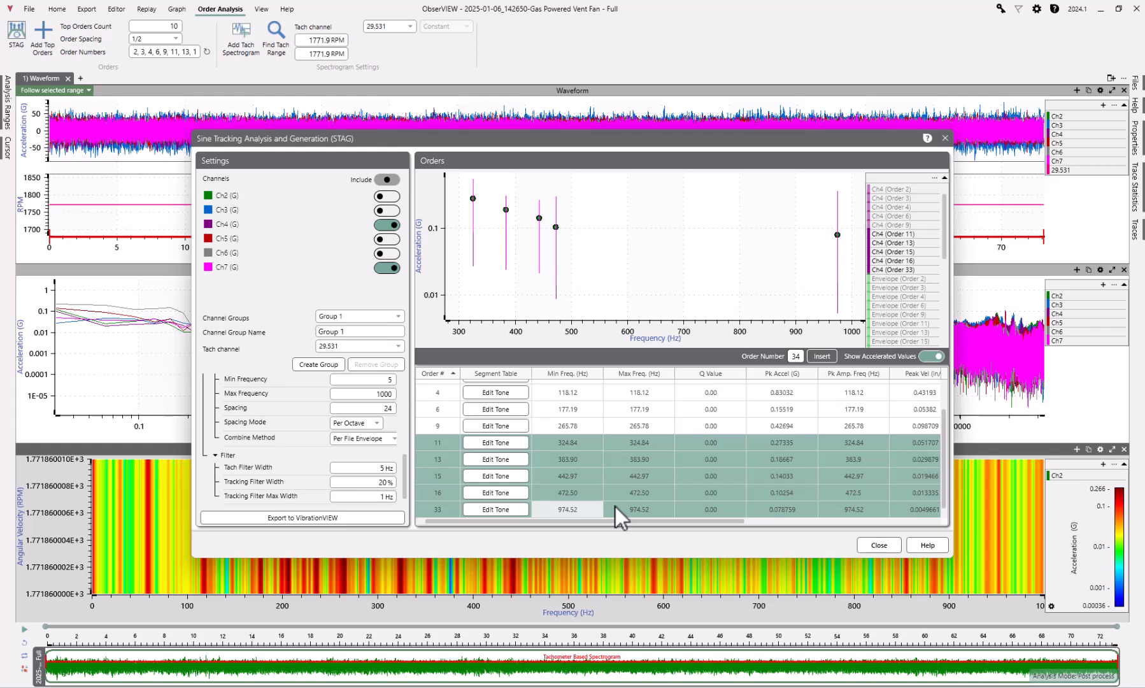
Delete the selected orders 11 through 33, and insert orders 0.5, 1 and 1.5 into the orders table
key("Delete")
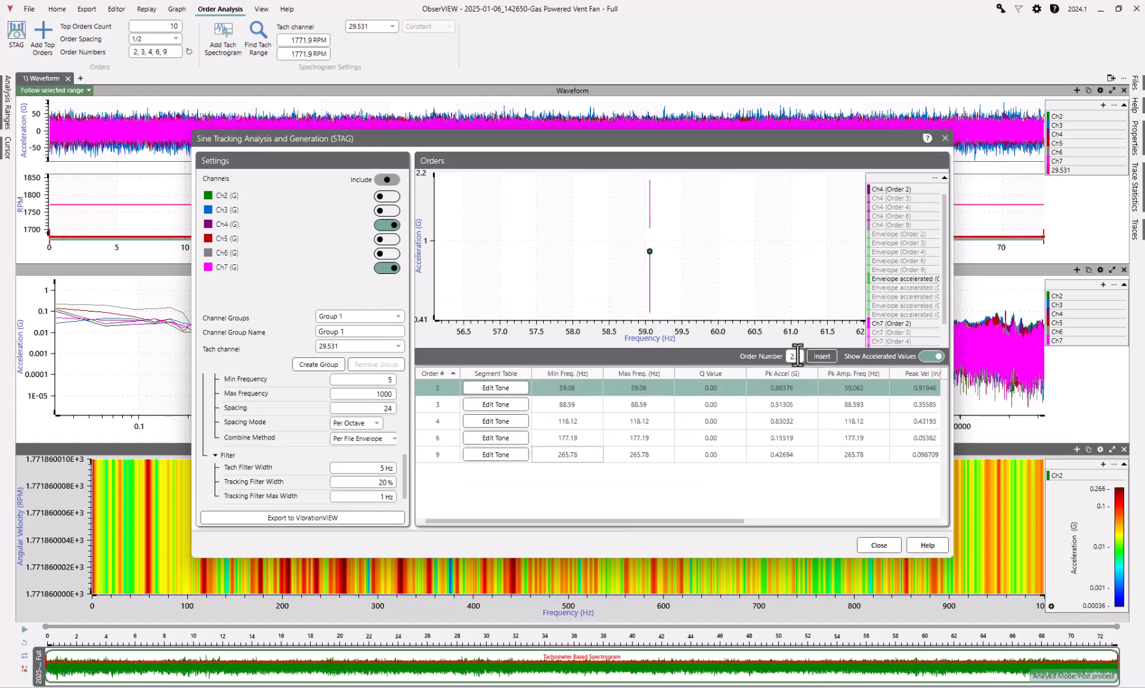
key("BackSpace")
type("0.5")
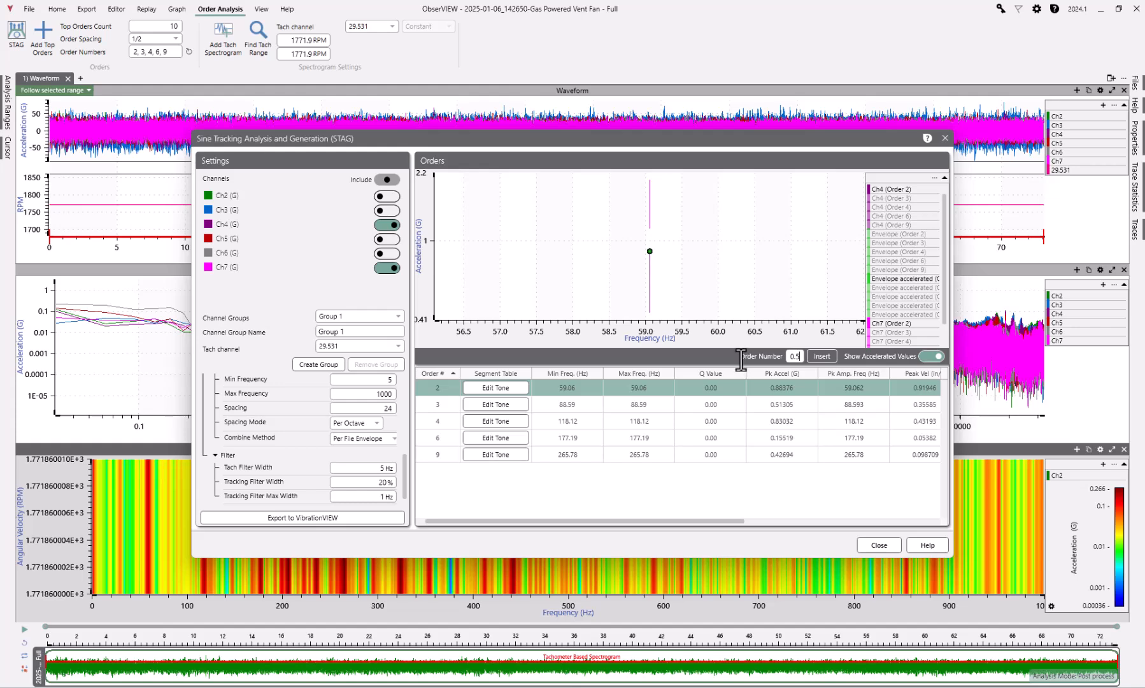
left_click(826, 358)
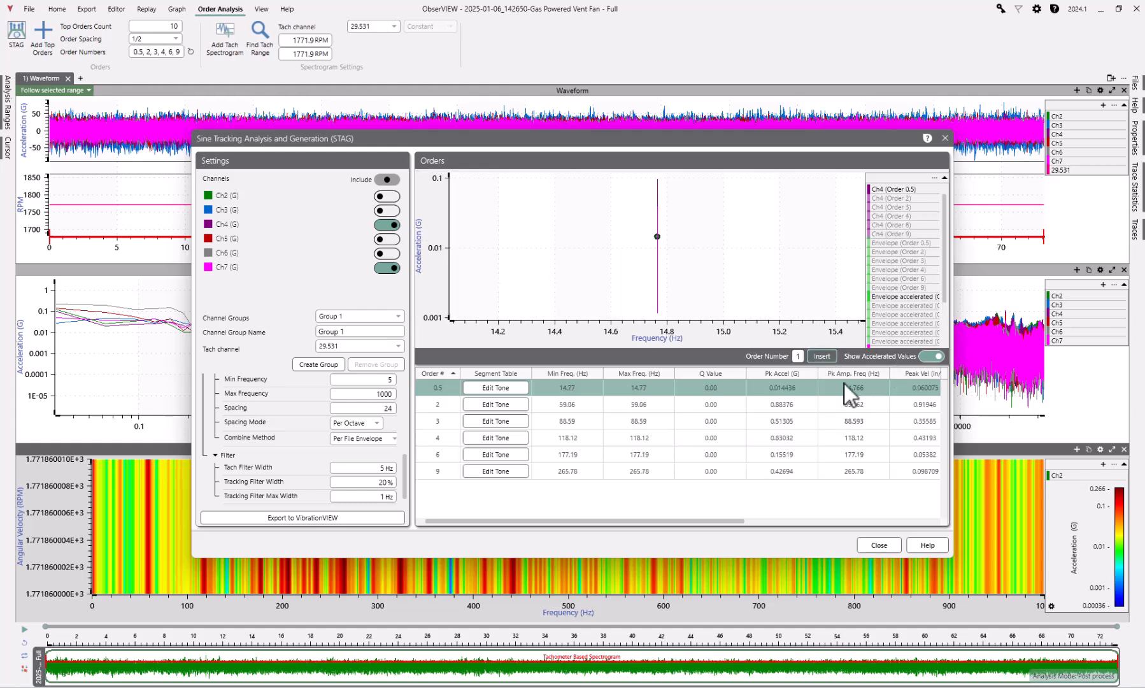
left_click(827, 355)
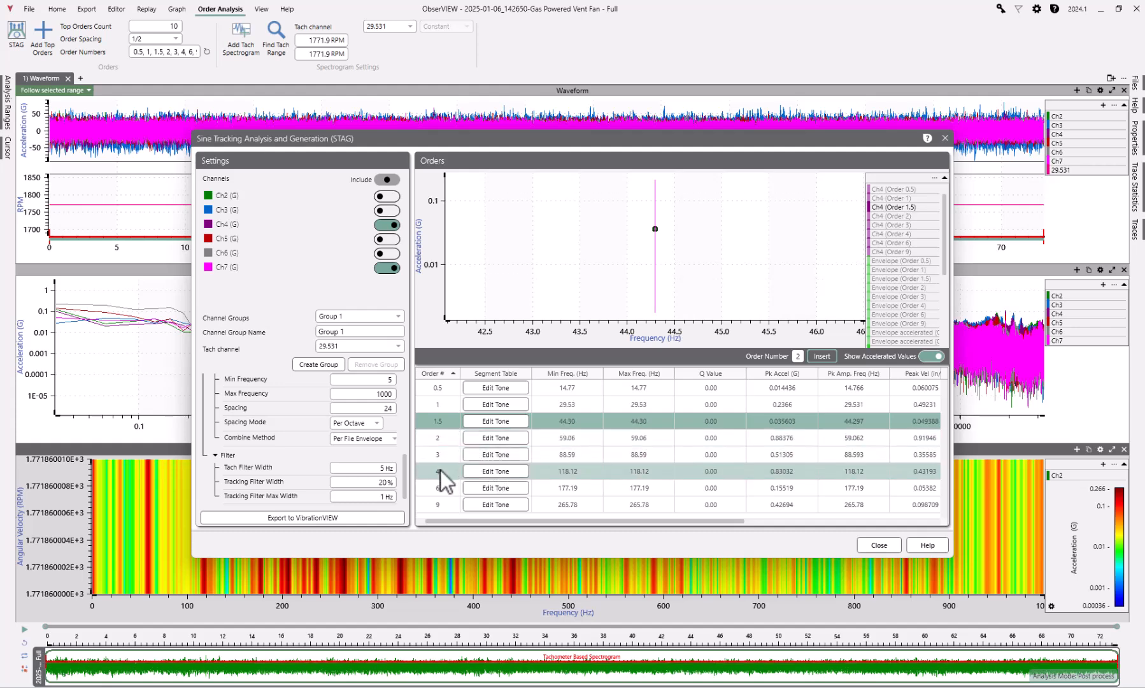
Insert orders 4.5, 5, 6.5, 7 and 7.5 into the orders table
left_click(446, 471)
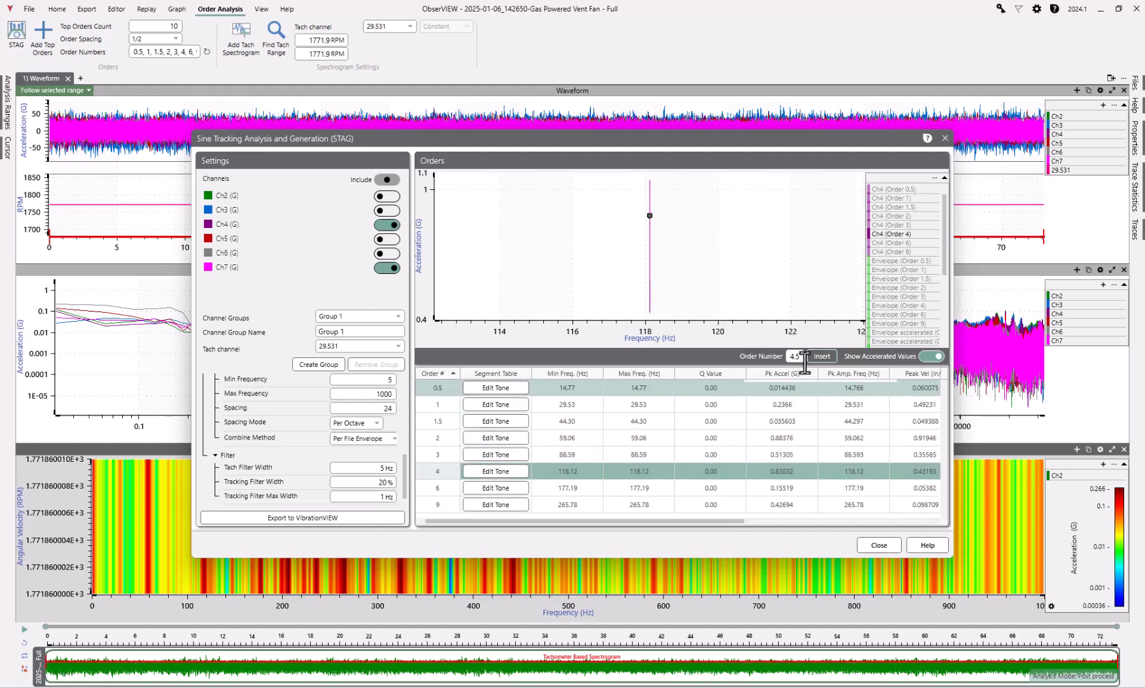
left_click(828, 357)
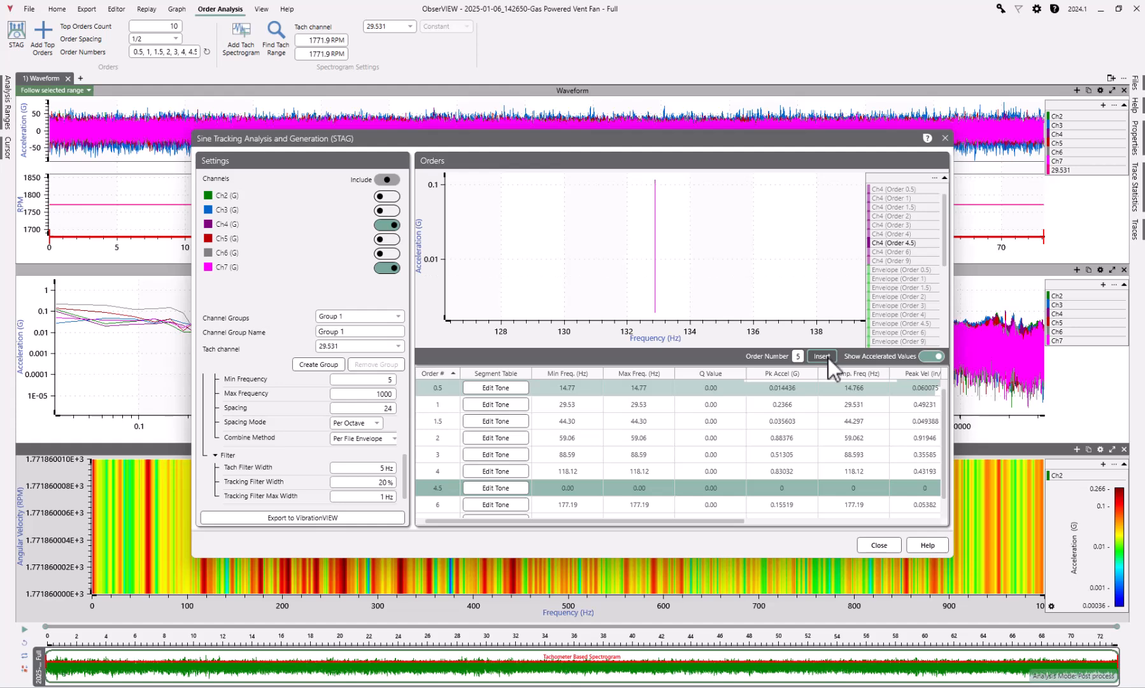
left_click(827, 357)
left_click(544, 488)
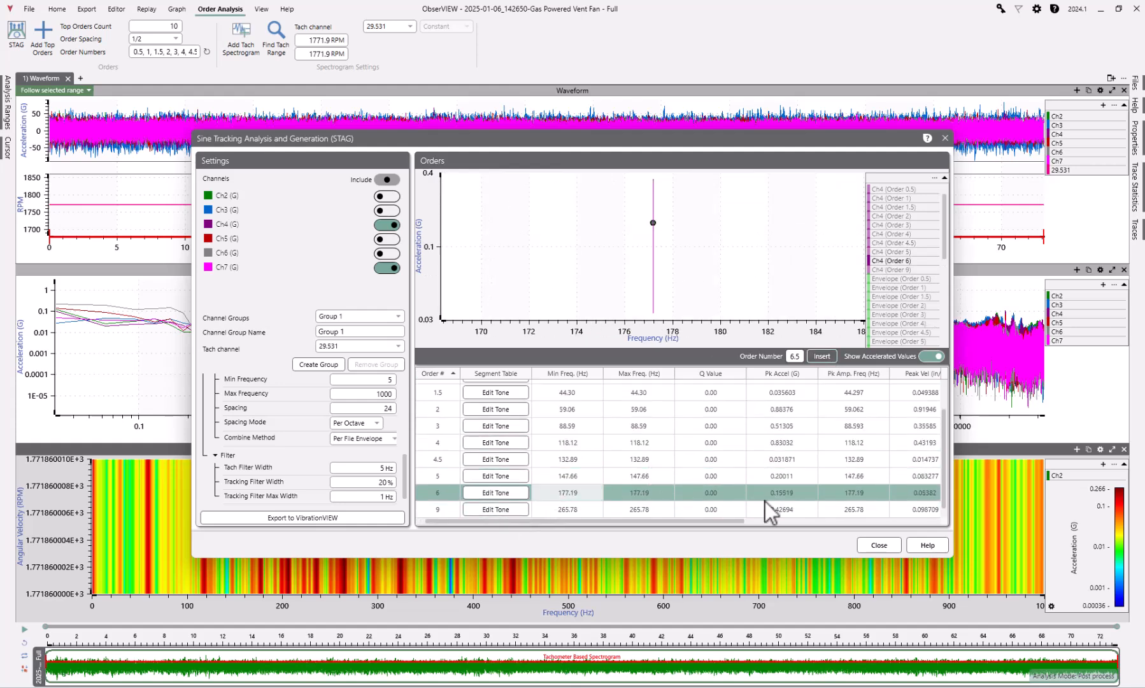
left_click(834, 356)
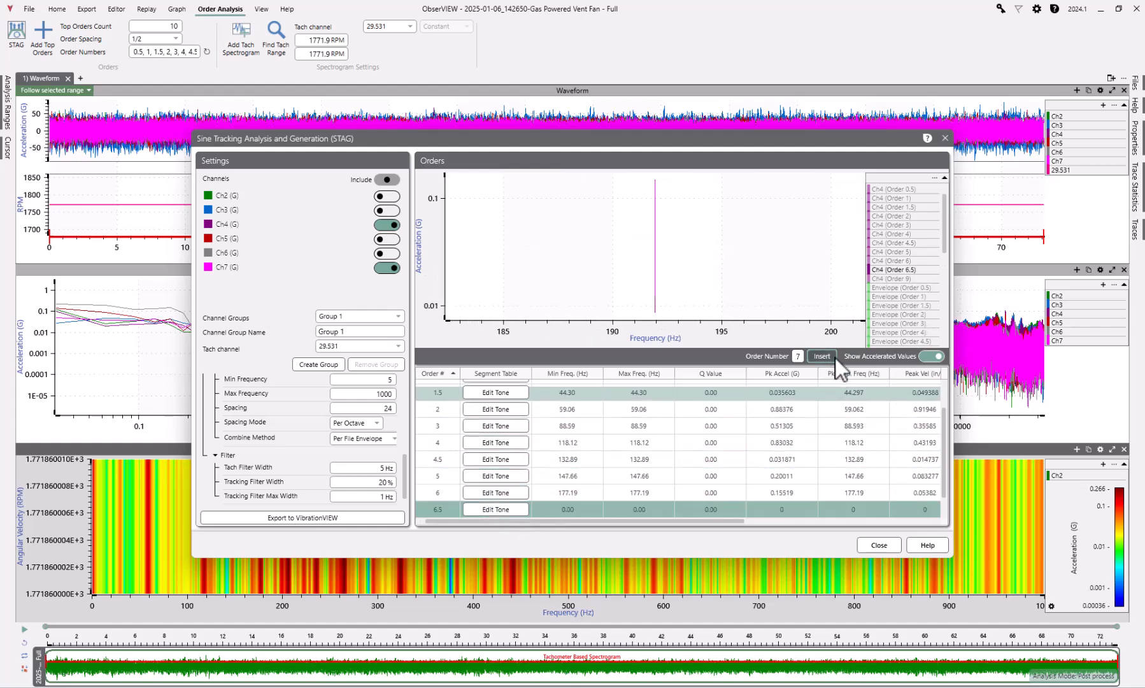
left_click(835, 357)
left_click(825, 356)
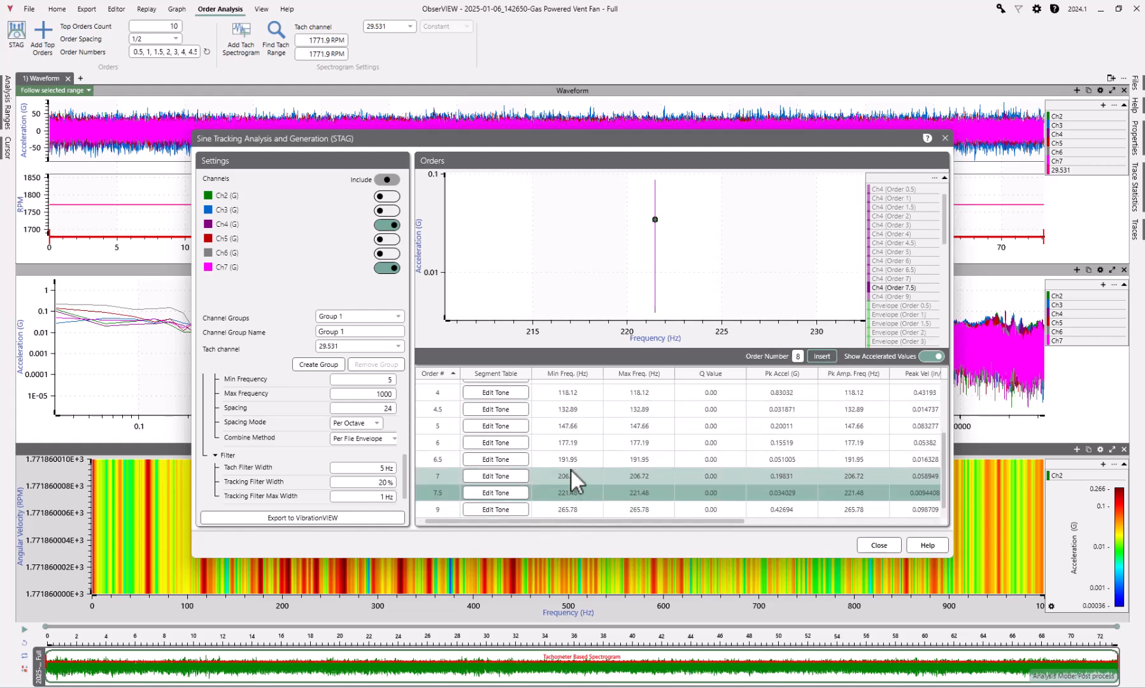
Plot orders 0.5 through 9 together to compare their acceleration points
left_click(585, 460)
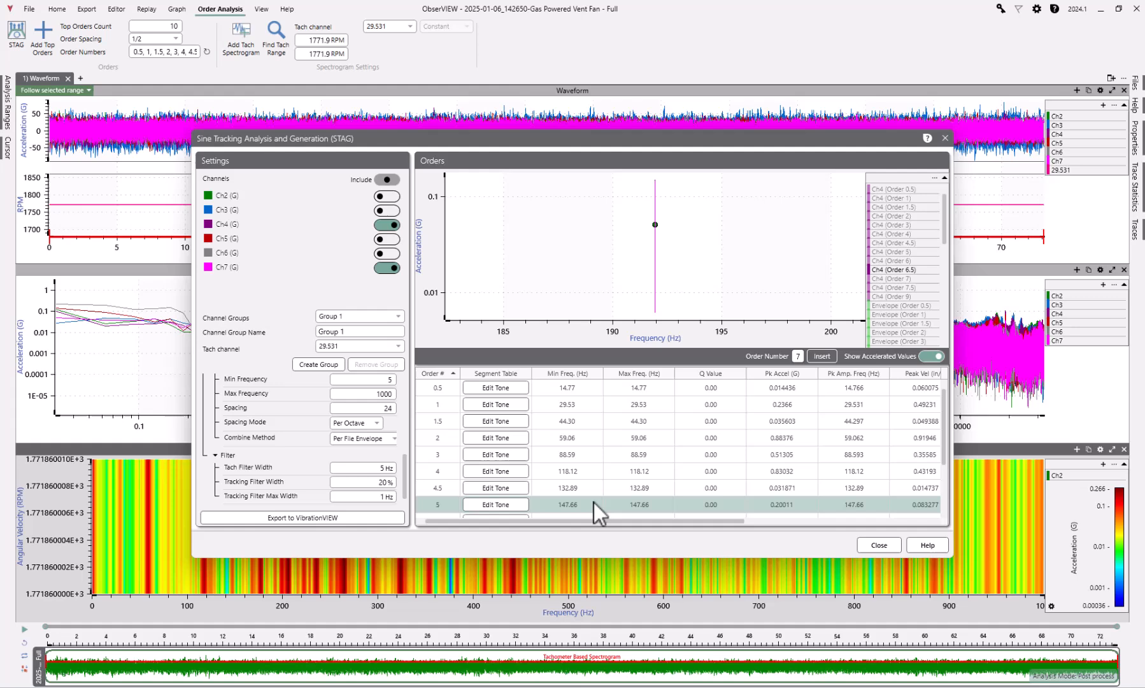
left_click(585, 387)
scroll(576, 407, "down", 2)
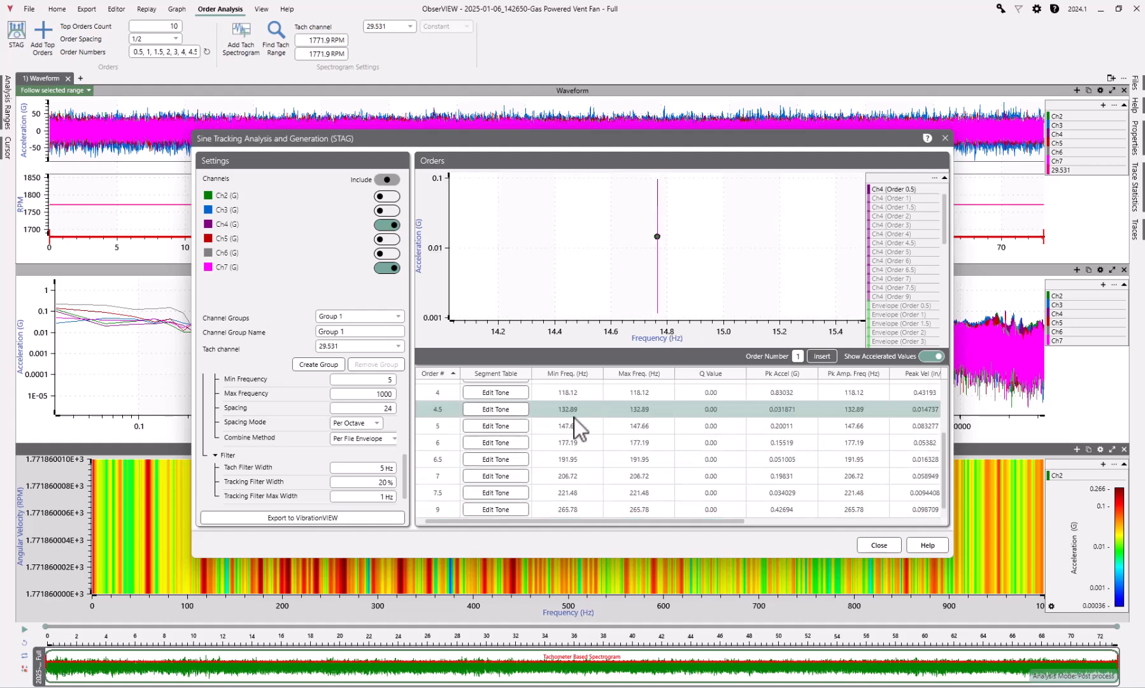
left_click(566, 509, "shift")
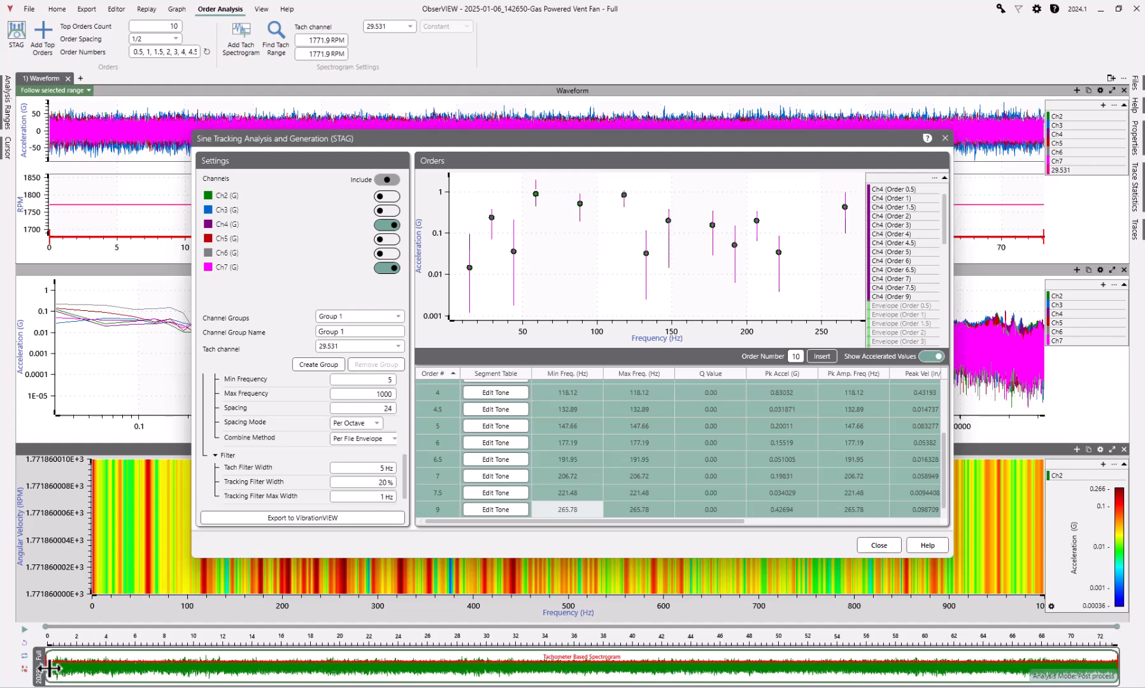
Trim the start and end of the recording's analysis range to 0.98 - 72.6 sec
left_click_drag(50, 667, 59, 667)
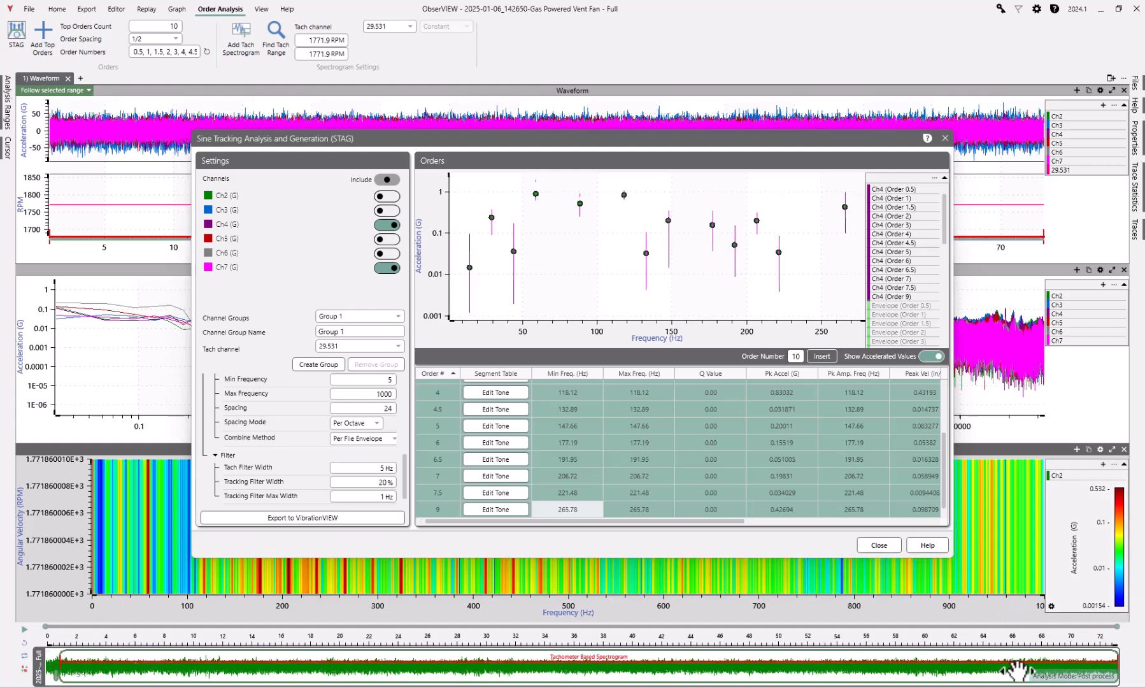
left_click_drag(1118, 662, 1111, 662)
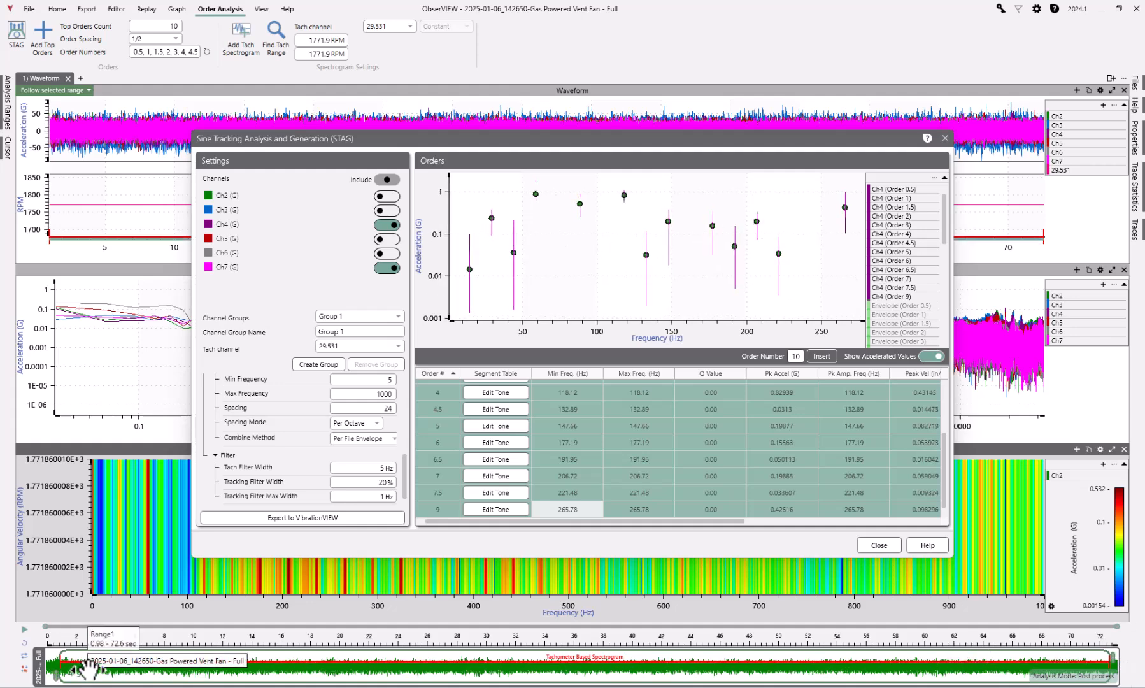
Delete orders 0.5 and 1.5 from the orders table, plotting all remaining orders in between
mouse_move(477, 263)
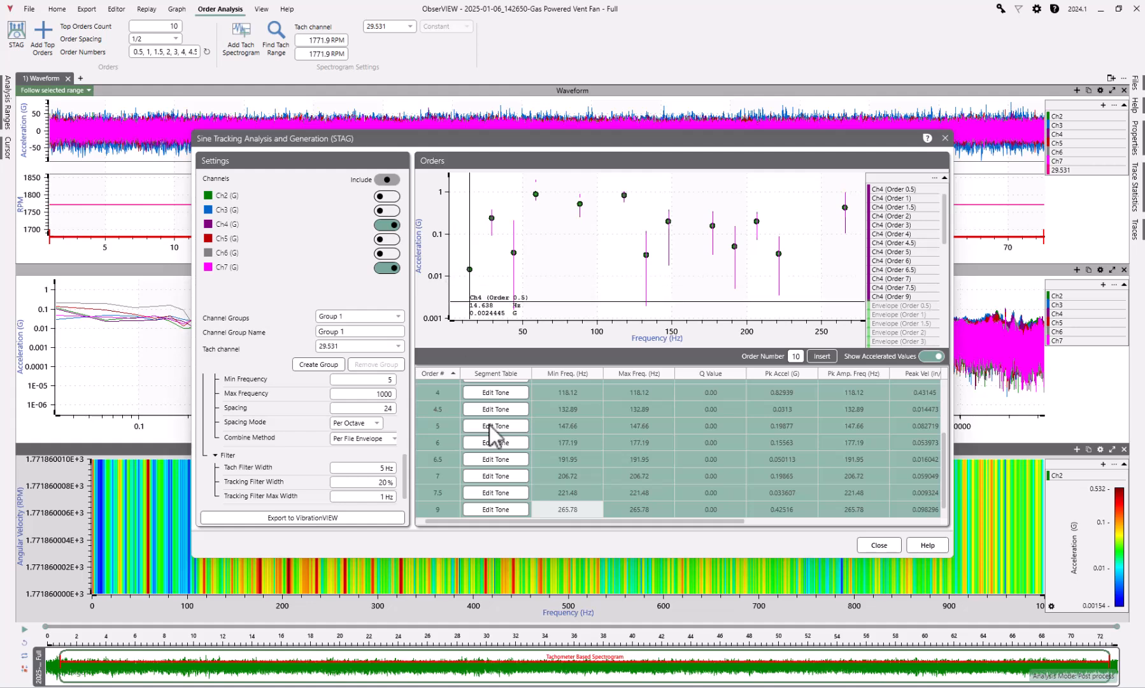
scroll(639, 456, "up", 3)
right_click(573, 389)
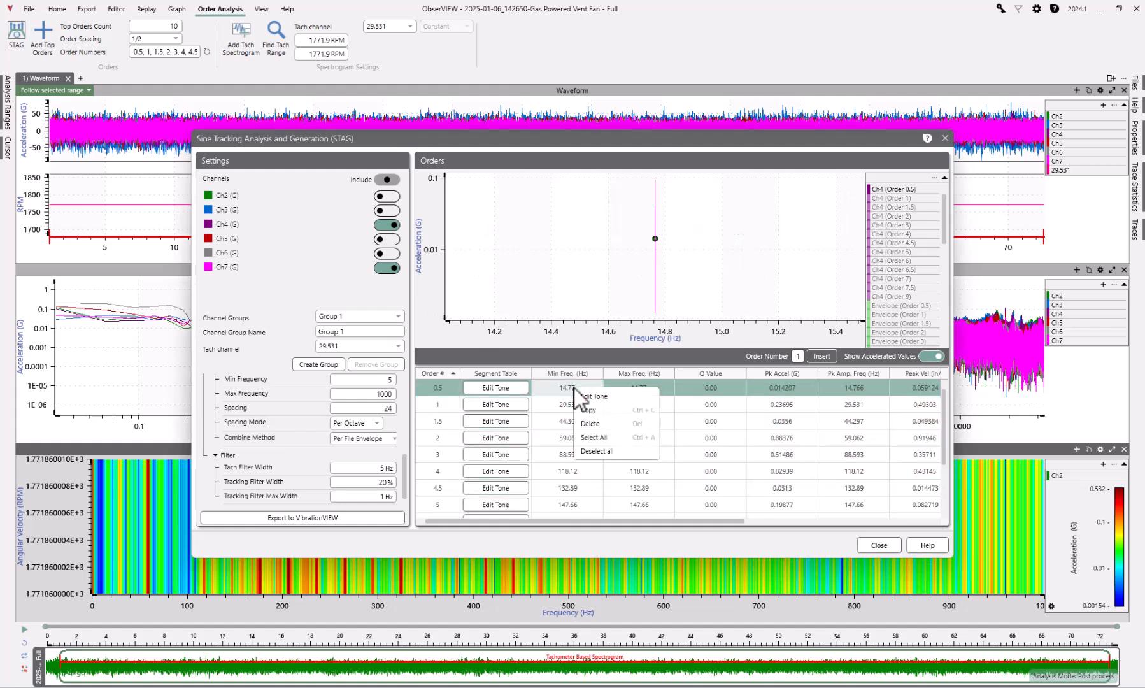
left_click(611, 423)
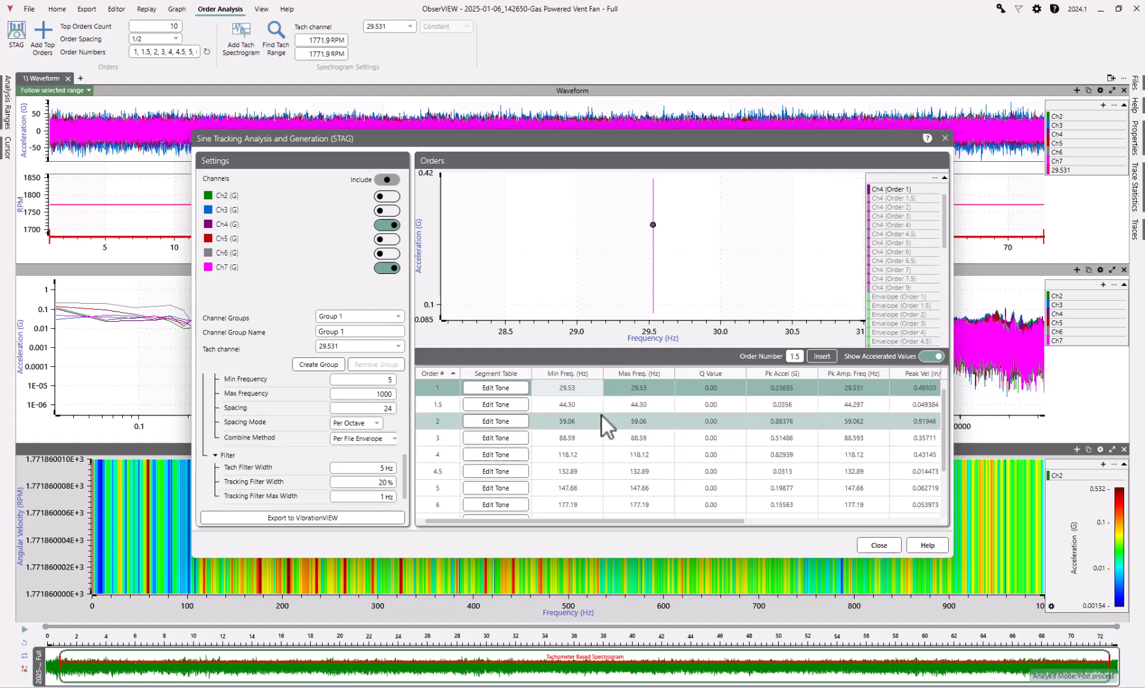
right_click(573, 383)
left_click(610, 433)
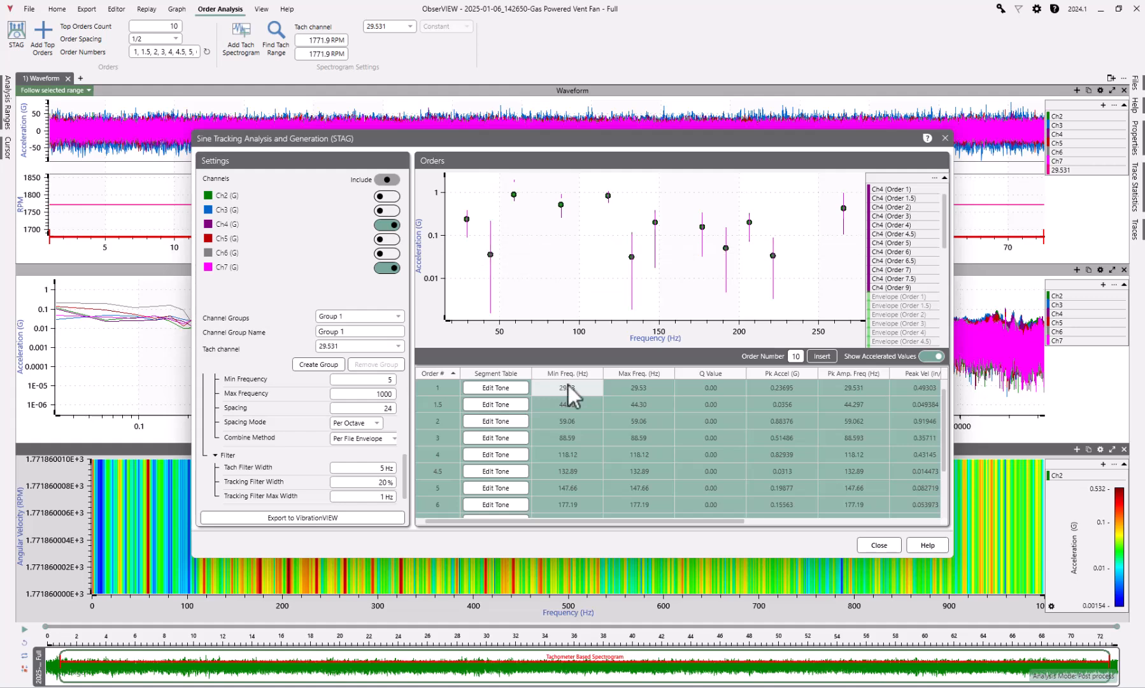
left_click(570, 404)
right_click(570, 405)
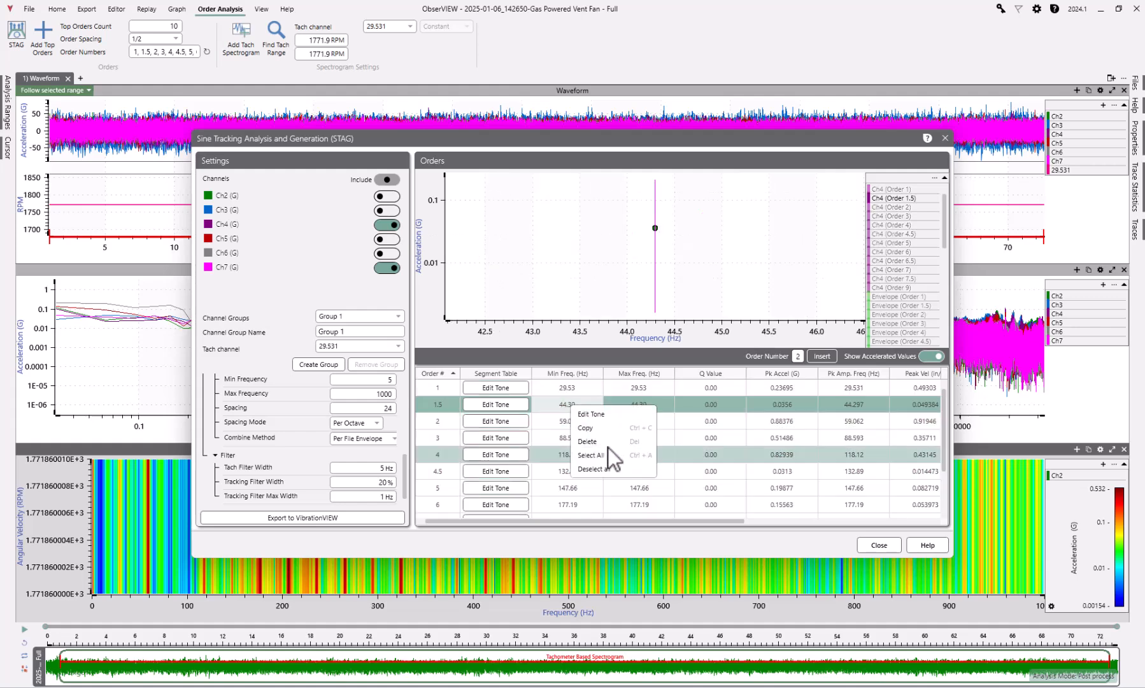
key("Delete")
Plot orders 1 through 9 together, and export the test to VibrationVIEW, saving the project as 2025-01-06_142650-Gas Powered Vent Fan - Full(1)
scroll(643, 390, "down", 3)
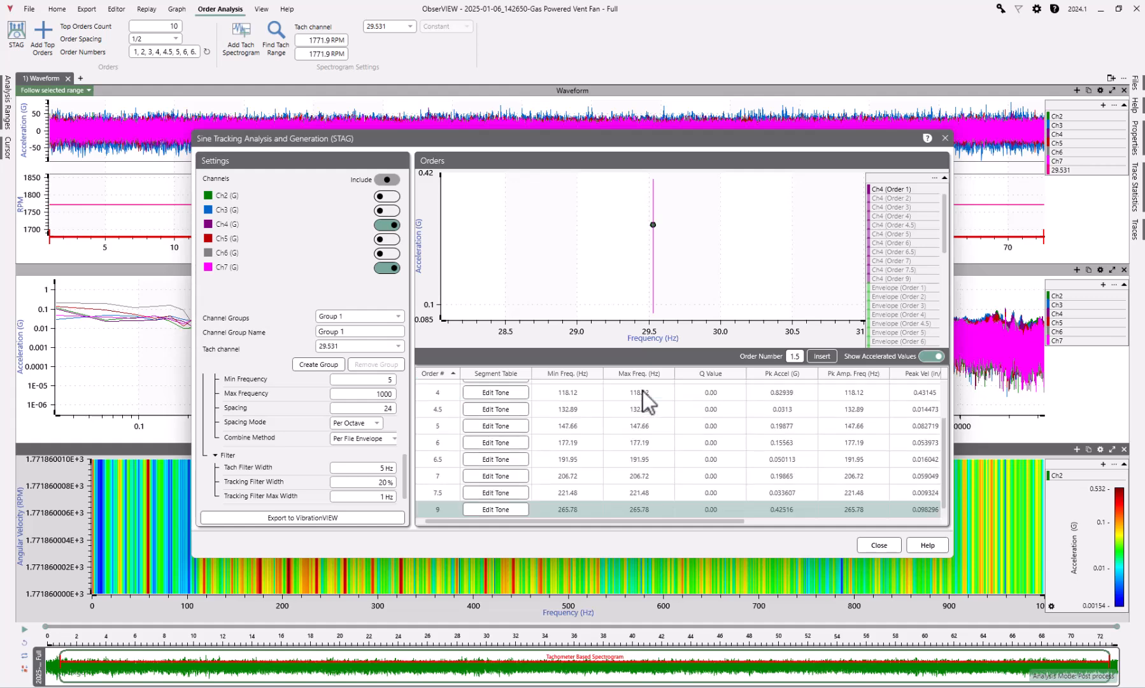
left_click(646, 514, "shift")
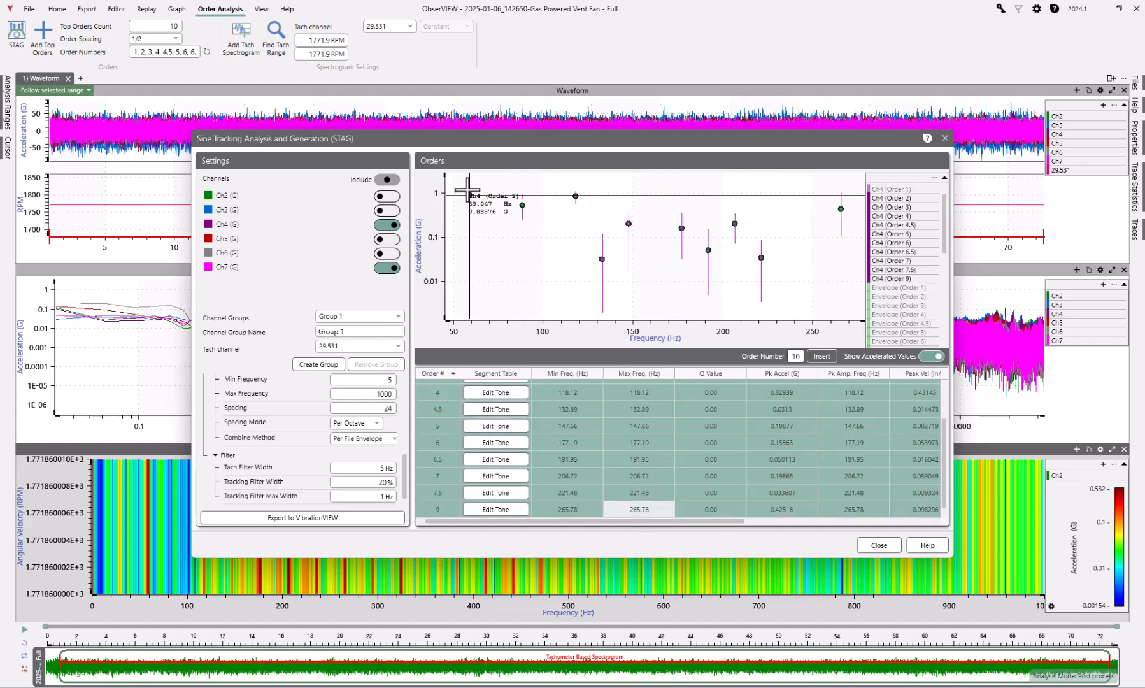
scroll(580, 400, "up", 1)
left_click(569, 389)
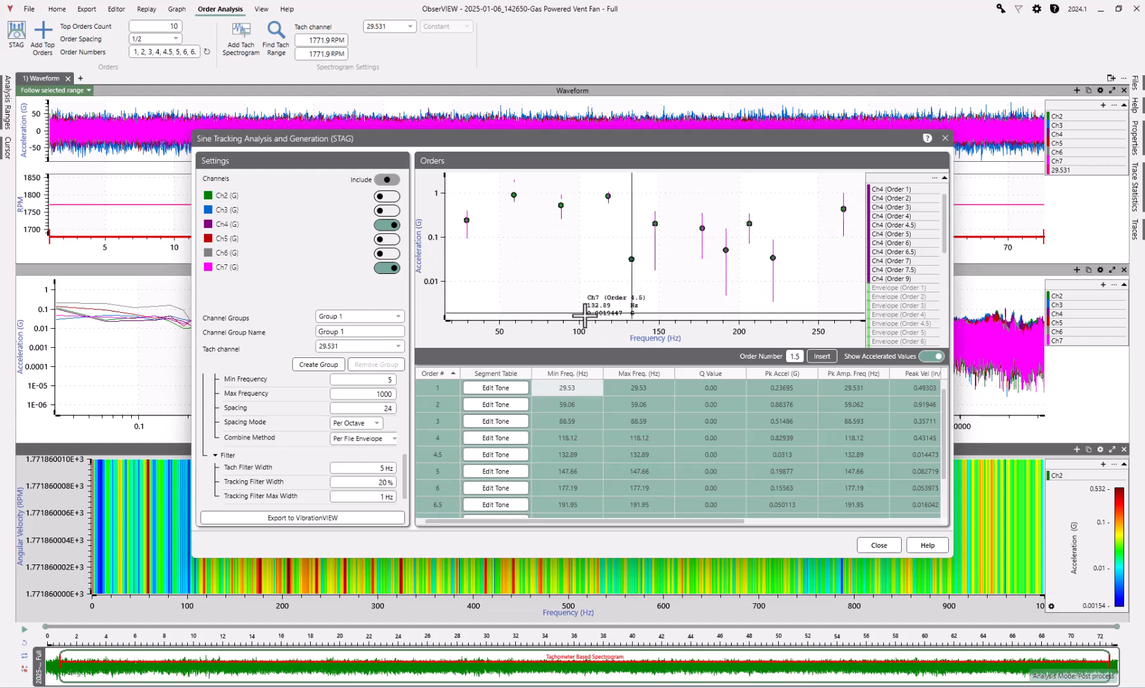
left_click(281, 515)
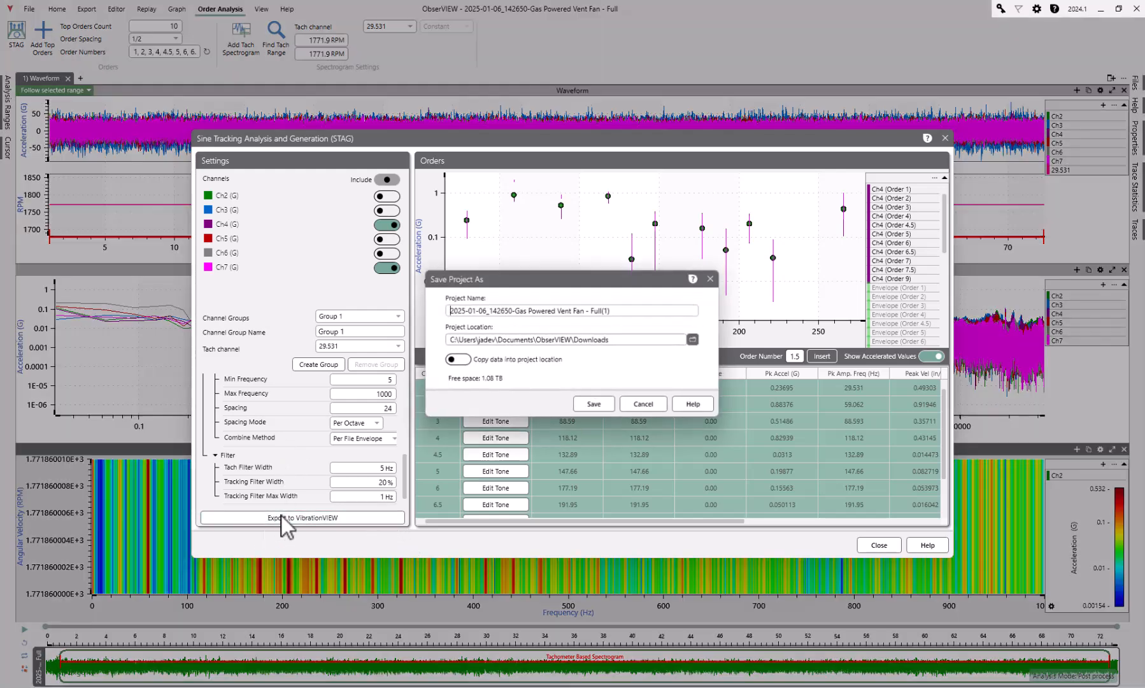
left_click(594, 405)
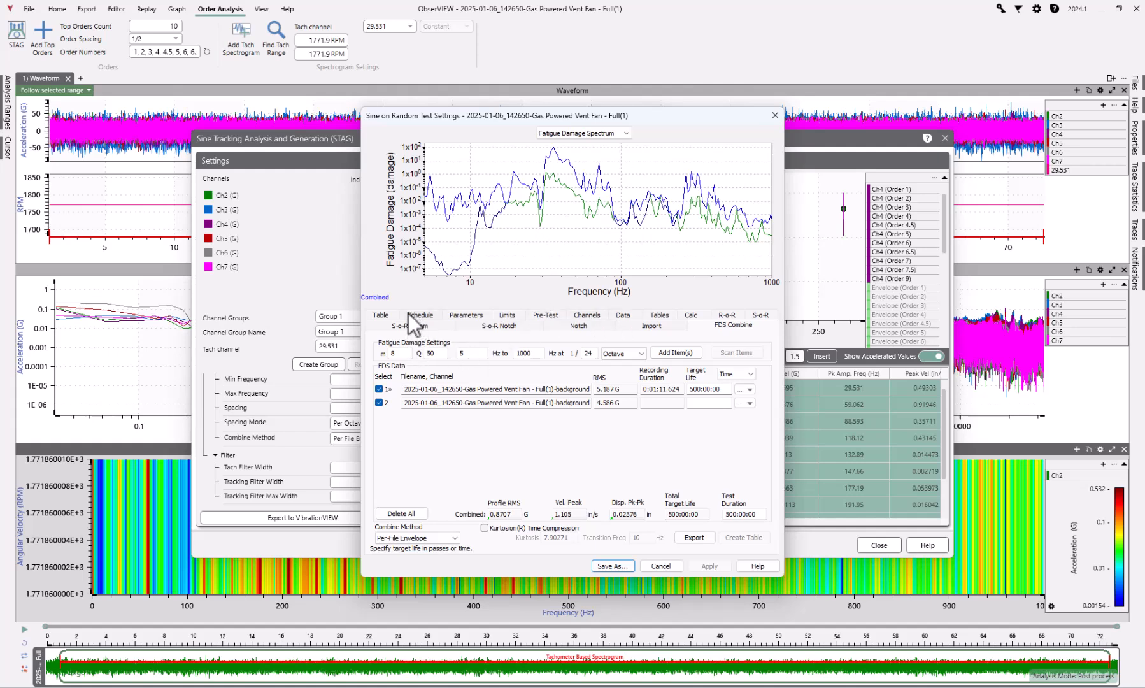
Examine the Sine on Random breakpoint table and the acceleration profile around the sine tones, and dismiss the test settings without saving
left_click(386, 314)
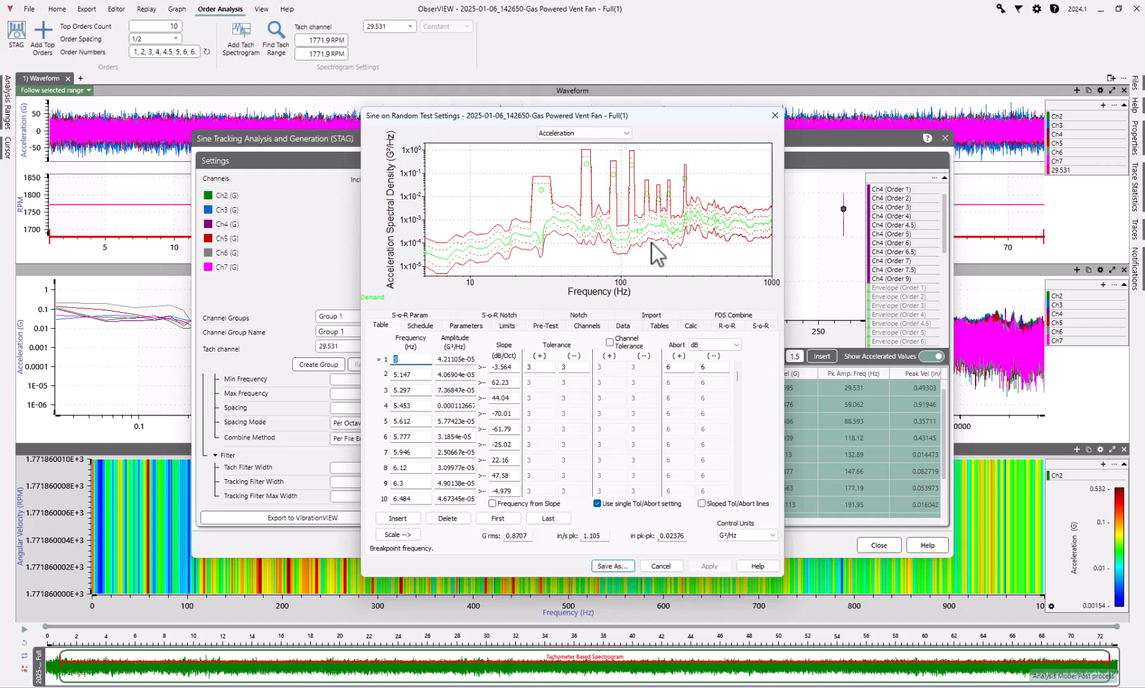
left_click_drag(650, 243, 511, 228)
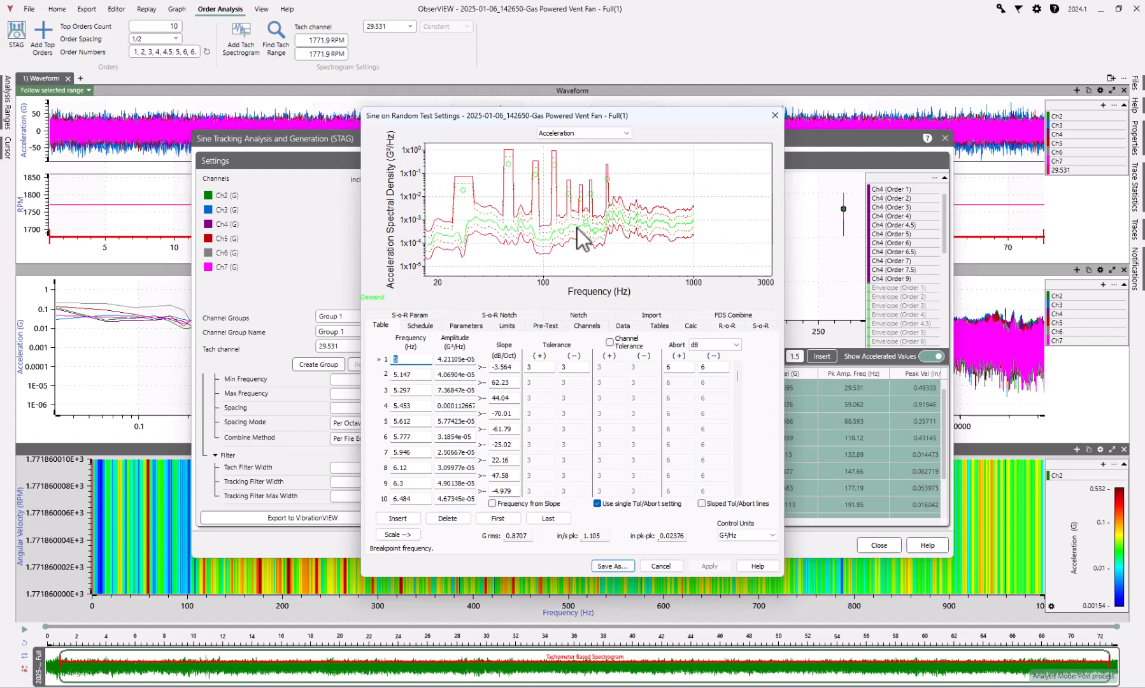
left_click(561, 231)
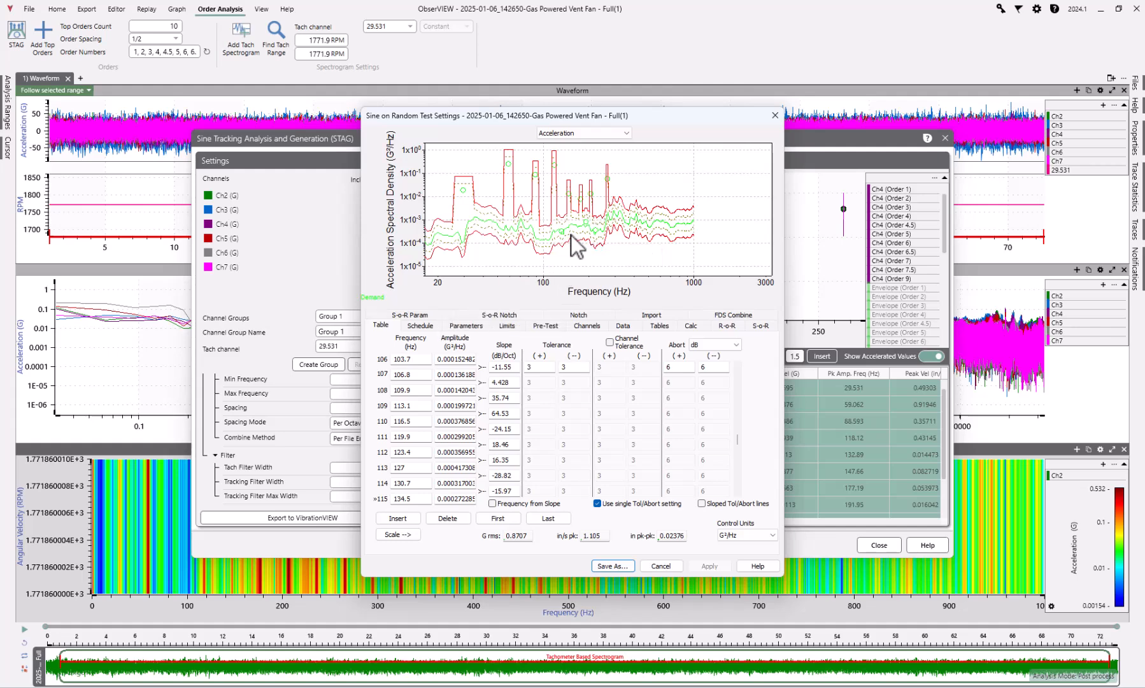
scroll(580, 236, "up", 5)
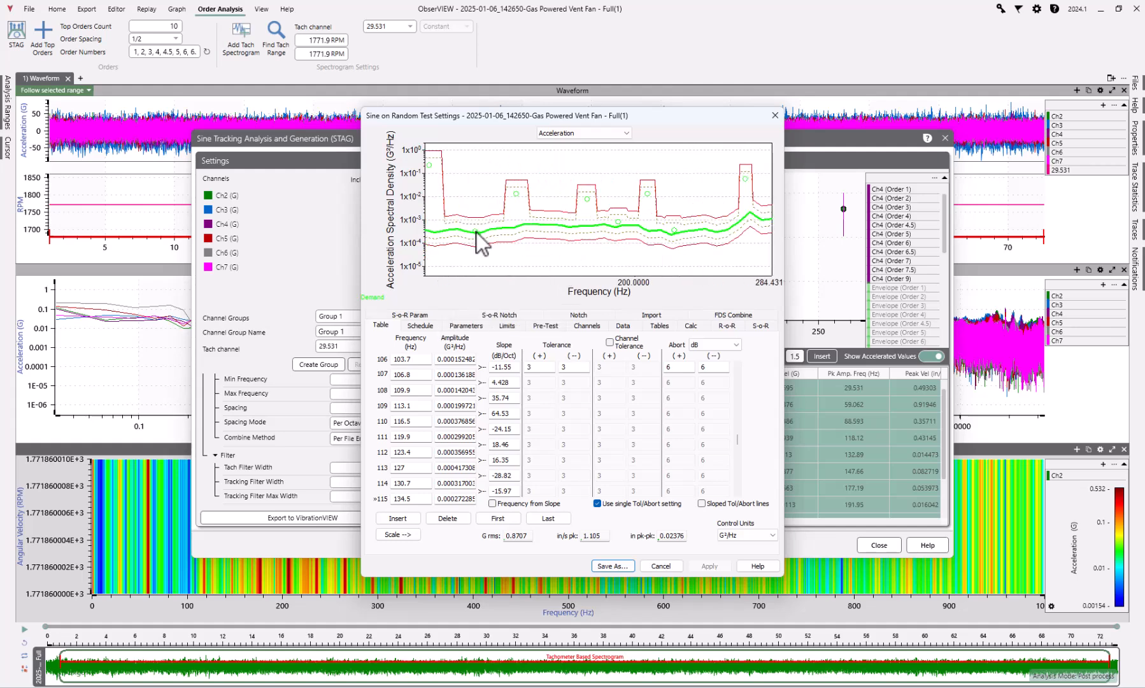
mouse_move(477, 230)
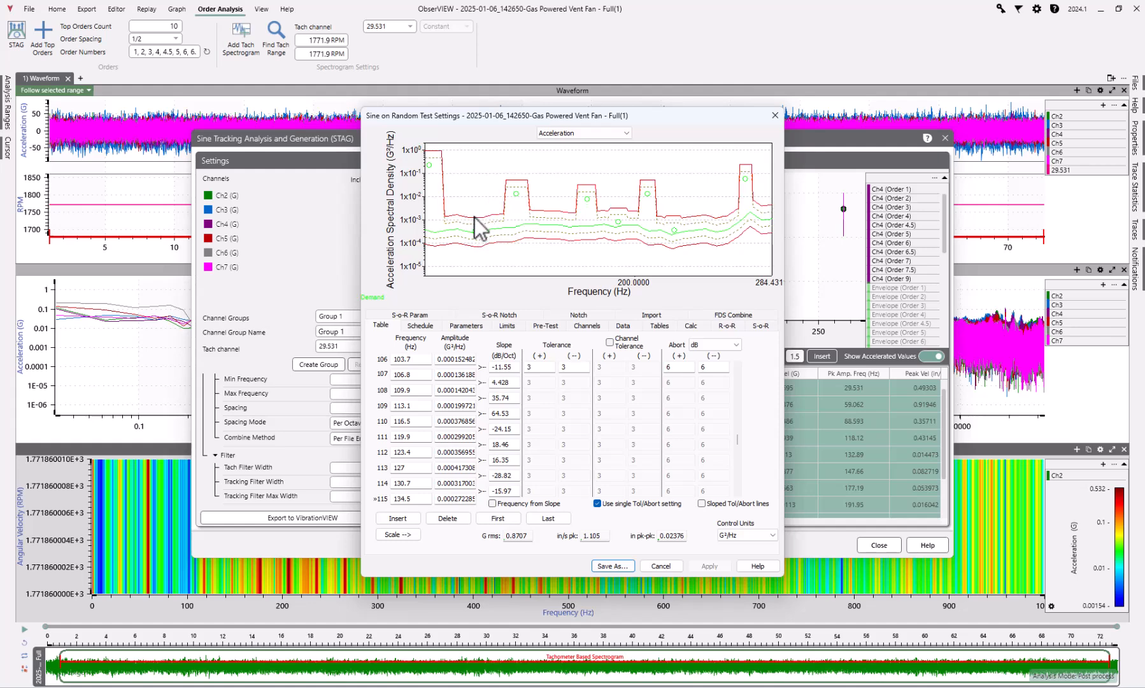
scroll(472, 230, "down", 2)
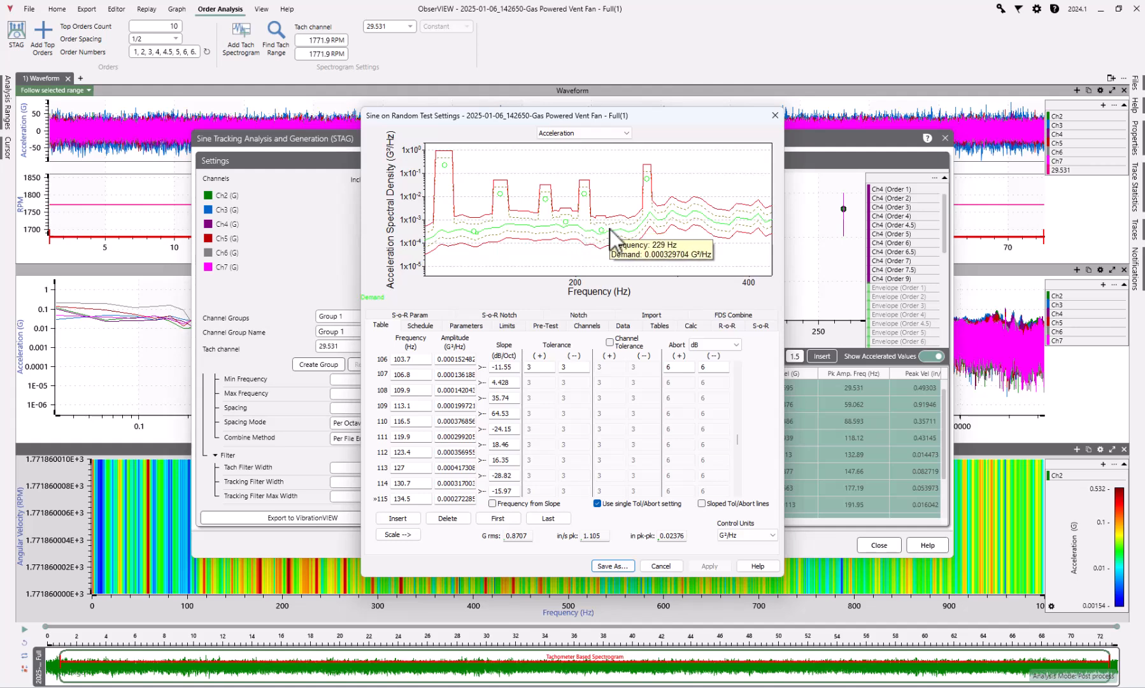
mouse_move(629, 117)
left_mouse_down()
mouse_move(844, 128)
mouse_move(631, 114)
left_mouse_up()
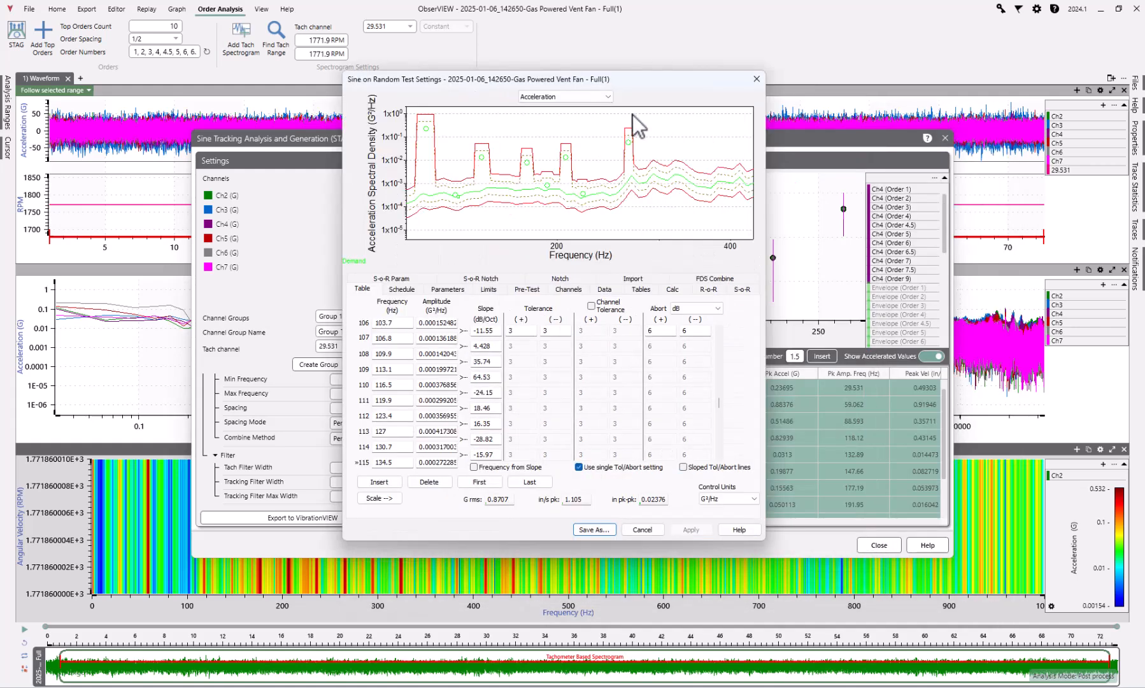
left_click(642, 529)
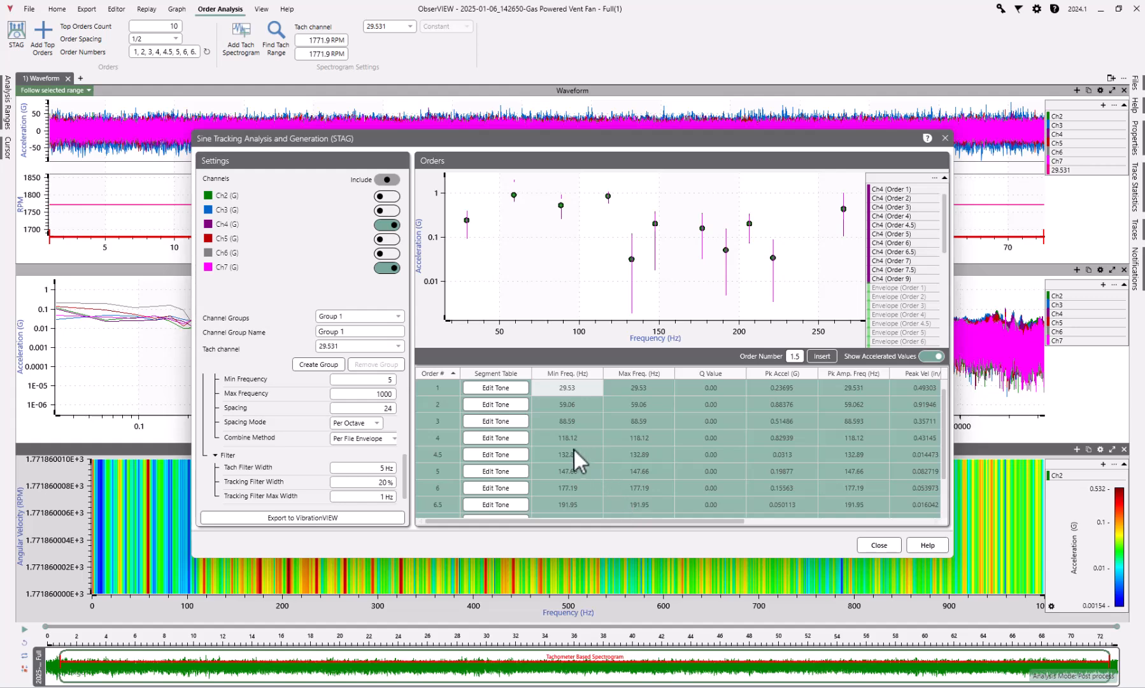
Inspect orders 4.5 and 1 individually, and plot orders 1 through 9 together to compare their amplitudes
left_click(555, 455)
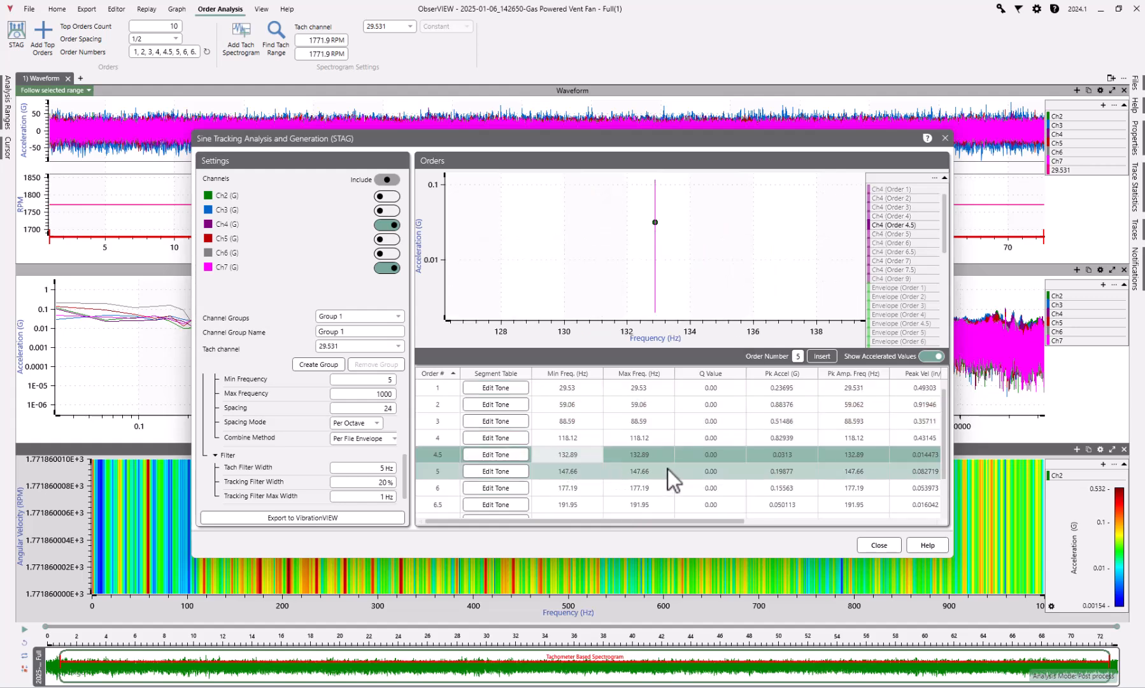
left_click(580, 389)
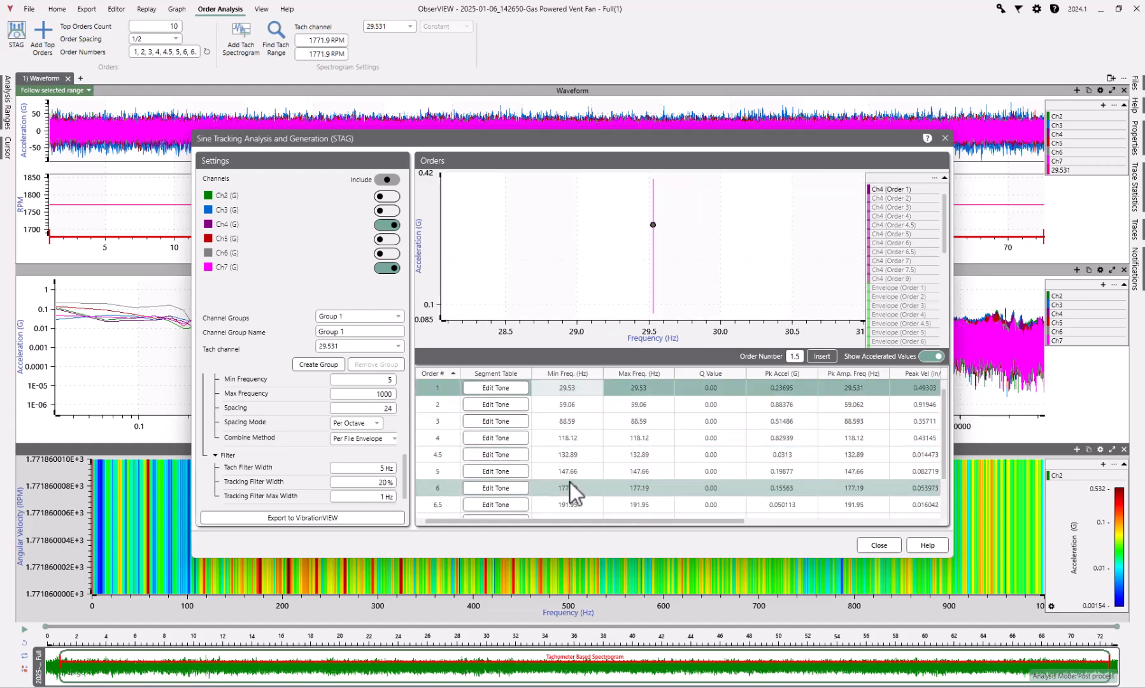
scroll(571, 499, "down", 1)
left_click(574, 509, "shift")
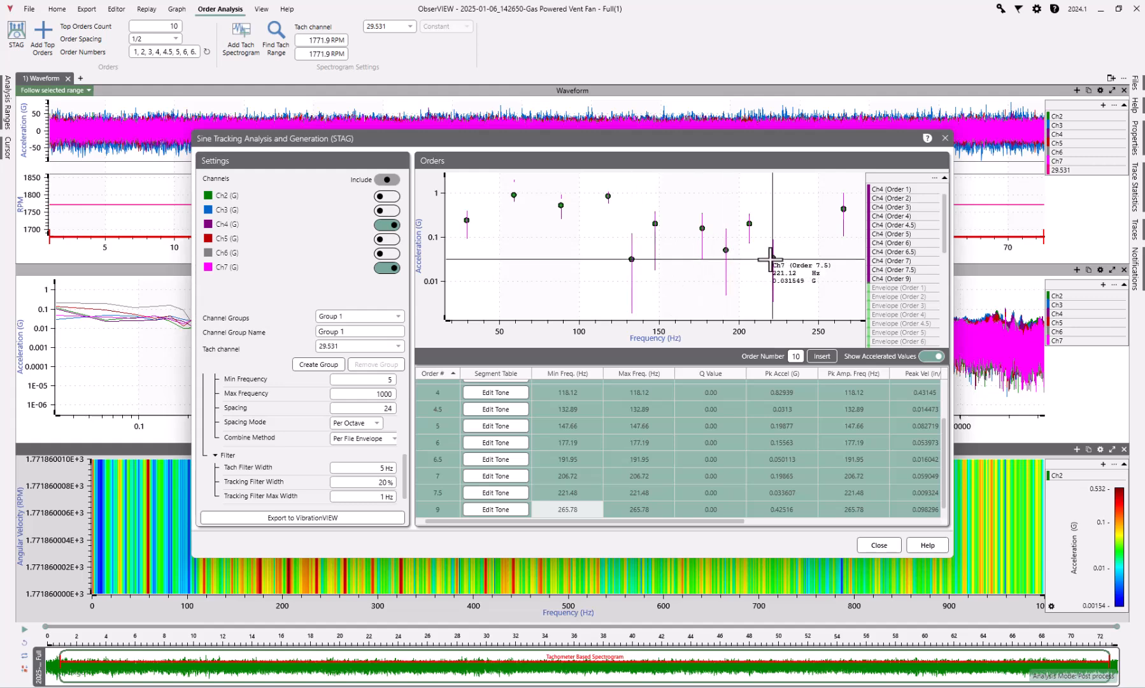
Delete orders 4.5, 6.5 and 7.5 from the orders table
left_click(565, 491)
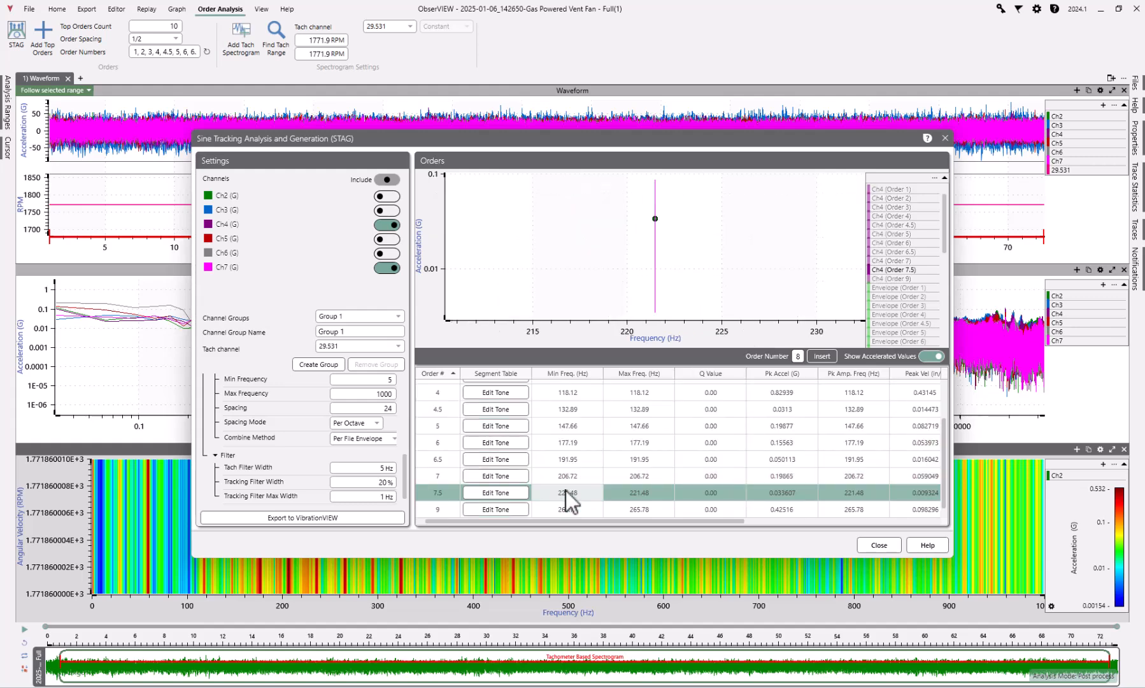
left_click(559, 462, "ctrl")
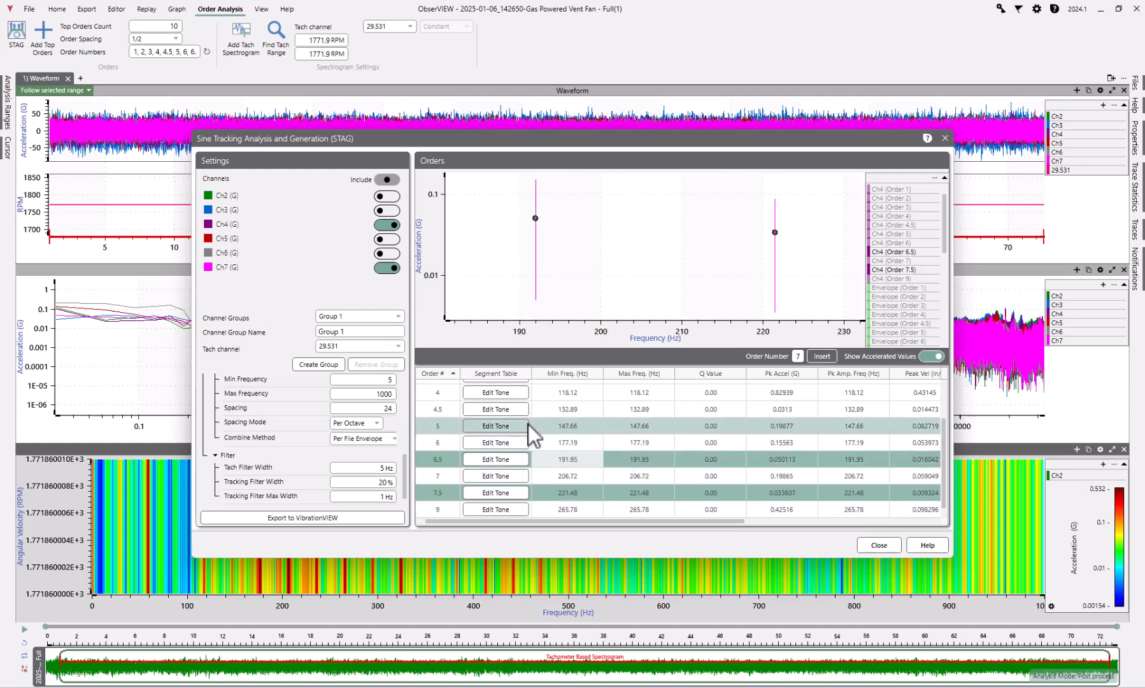
left_click(561, 408, "ctrl")
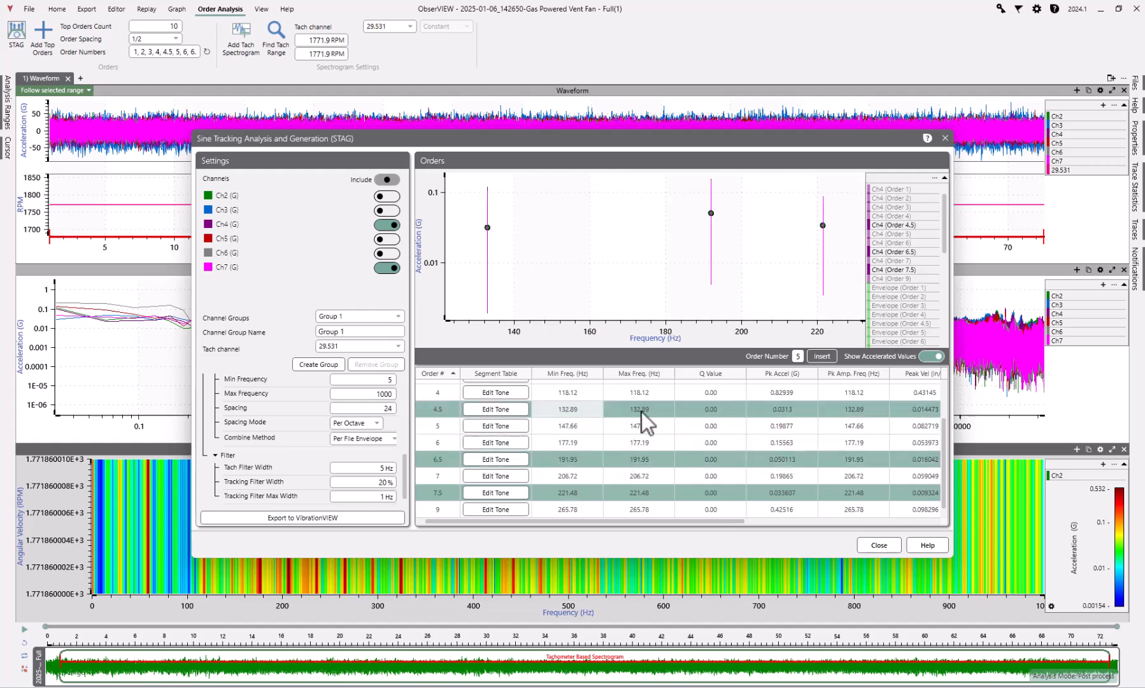
right_click(641, 411)
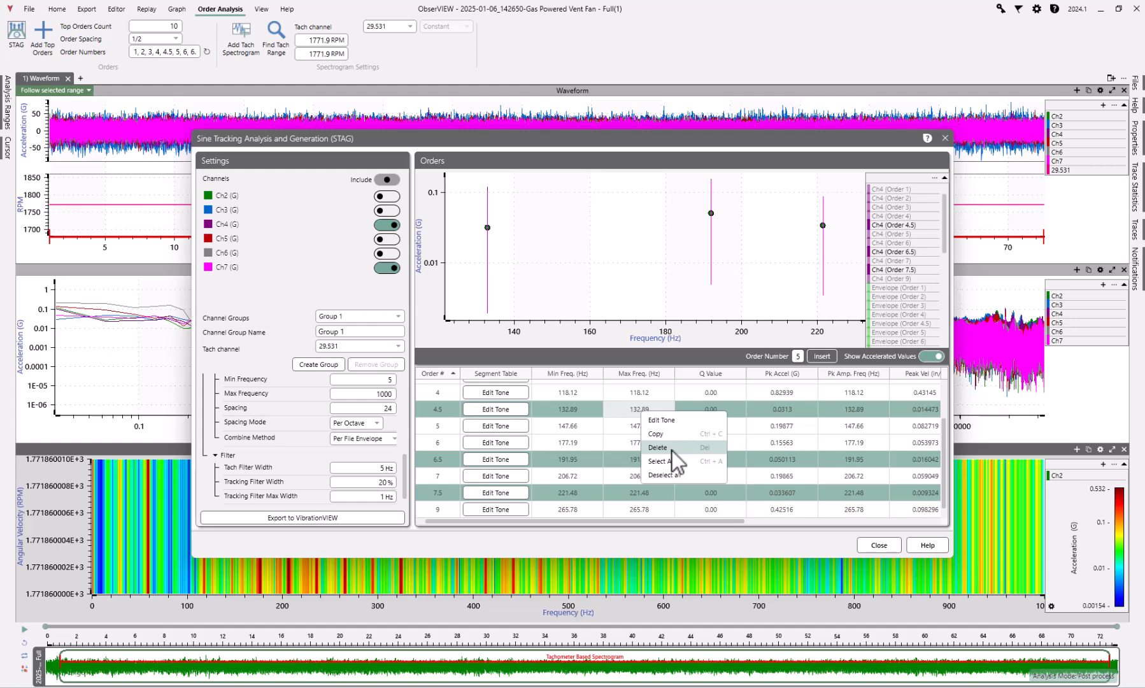
key("Delete")
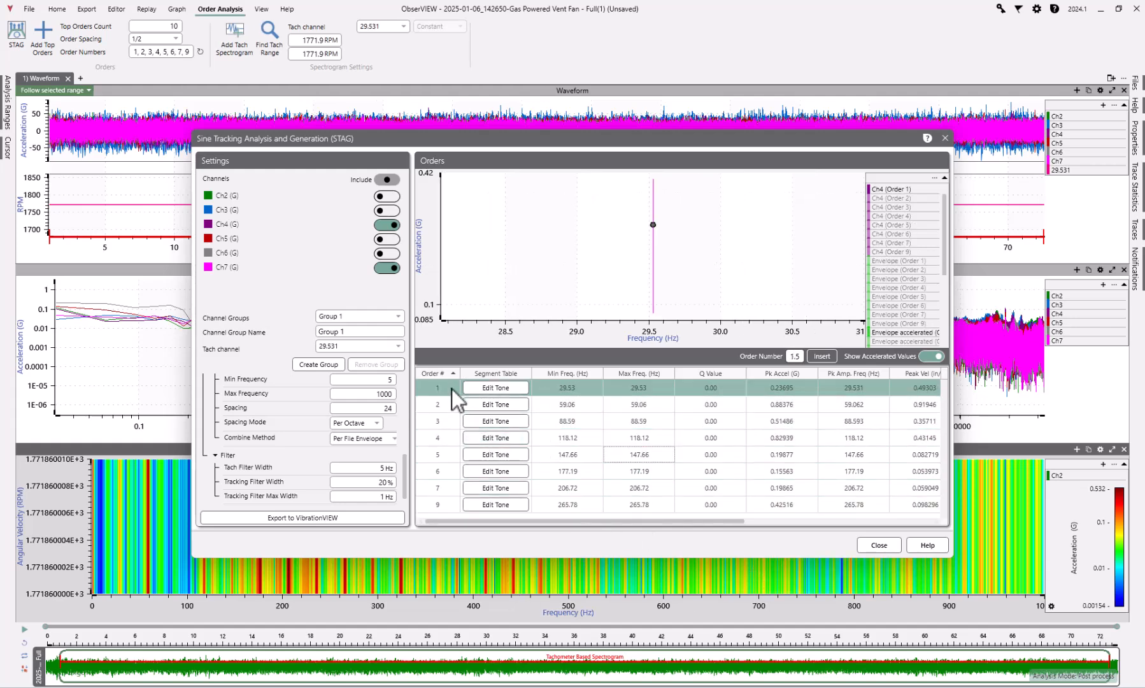
Insert order 8 into the orders table
left_click(446, 485)
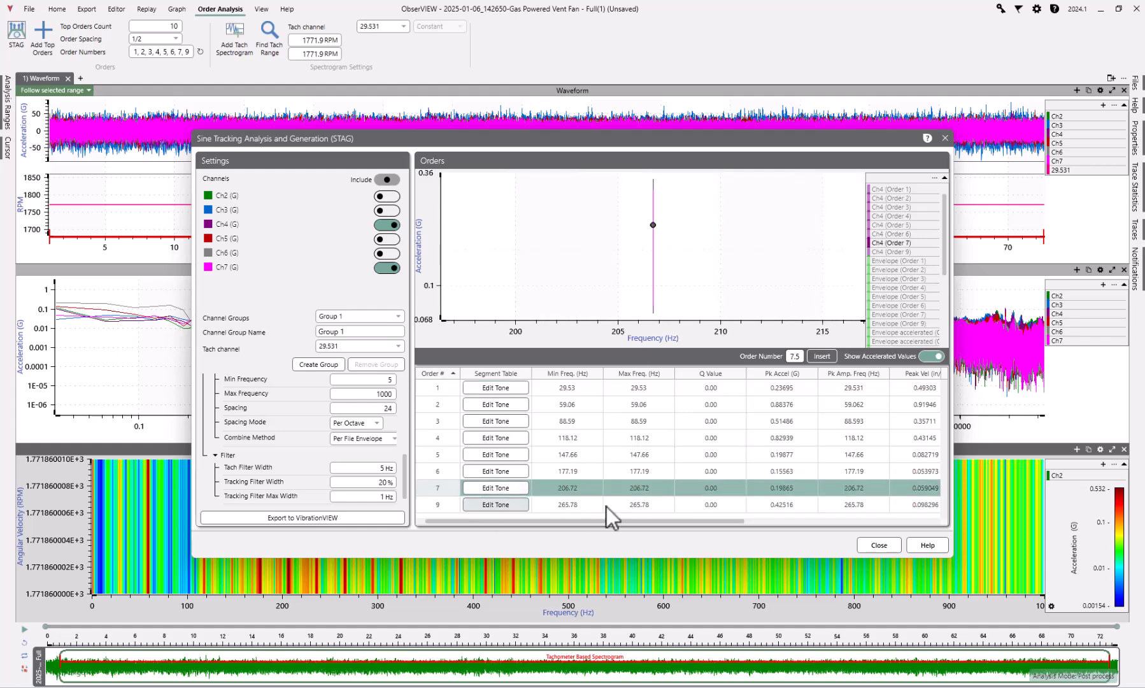
left_click_drag(799, 357, 763, 358)
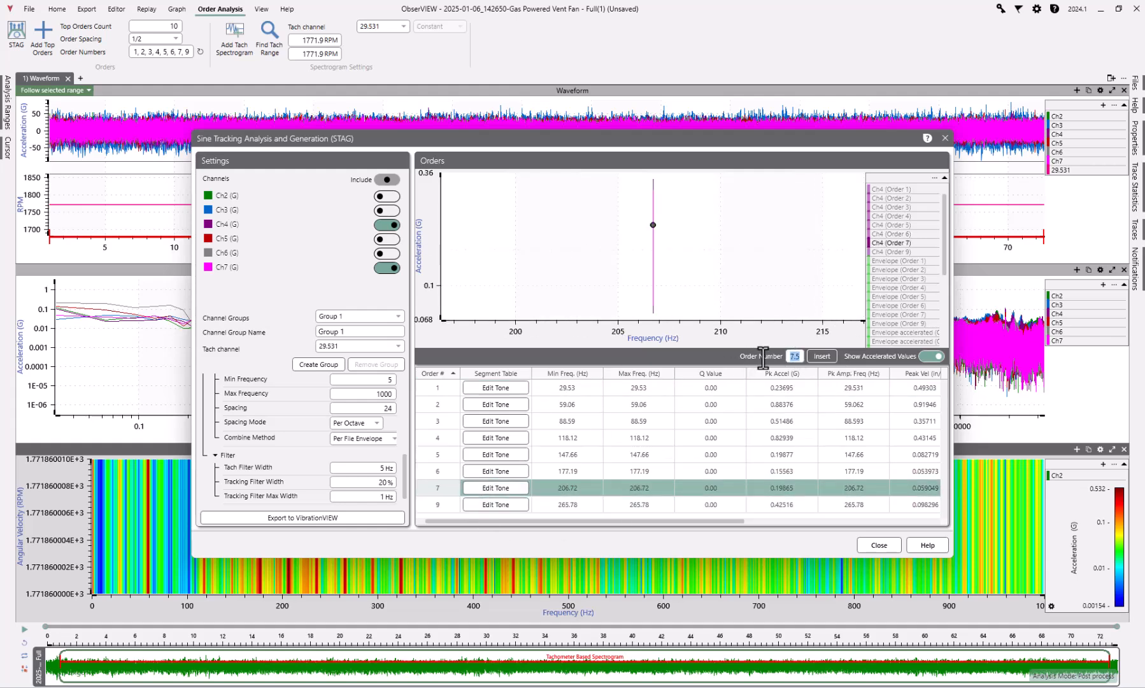
type("8")
left_click(827, 355)
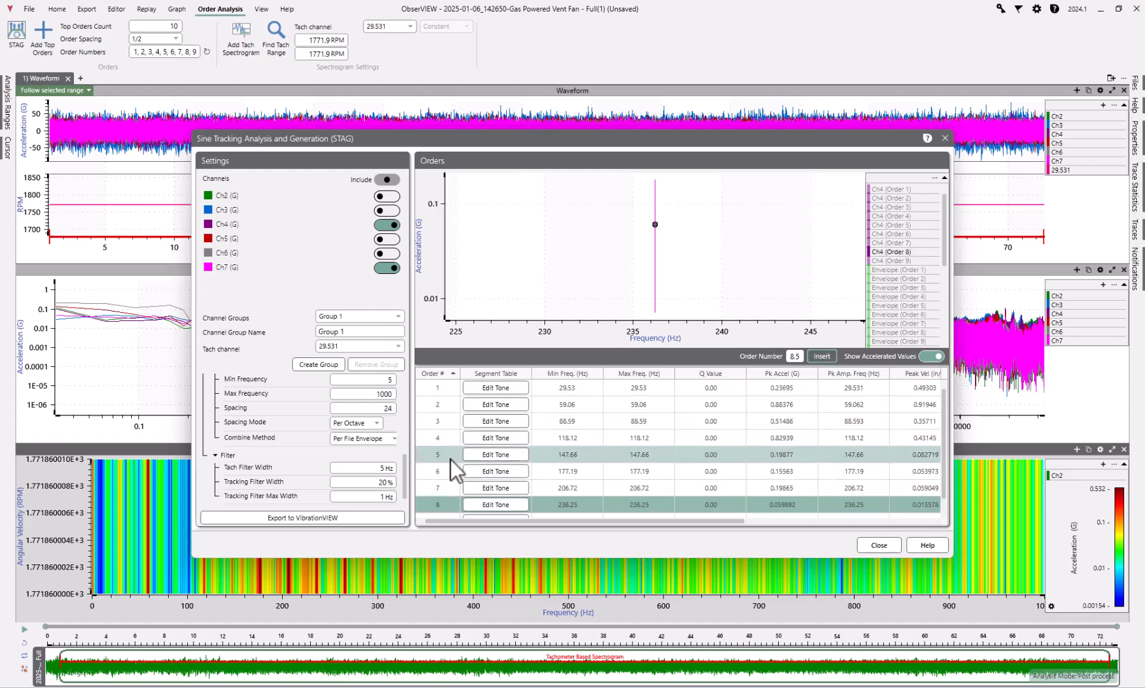
Plot orders 1 through 9 together and export the Sine on Random test to VibrationVIEW
scroll(450, 475, "down", 1)
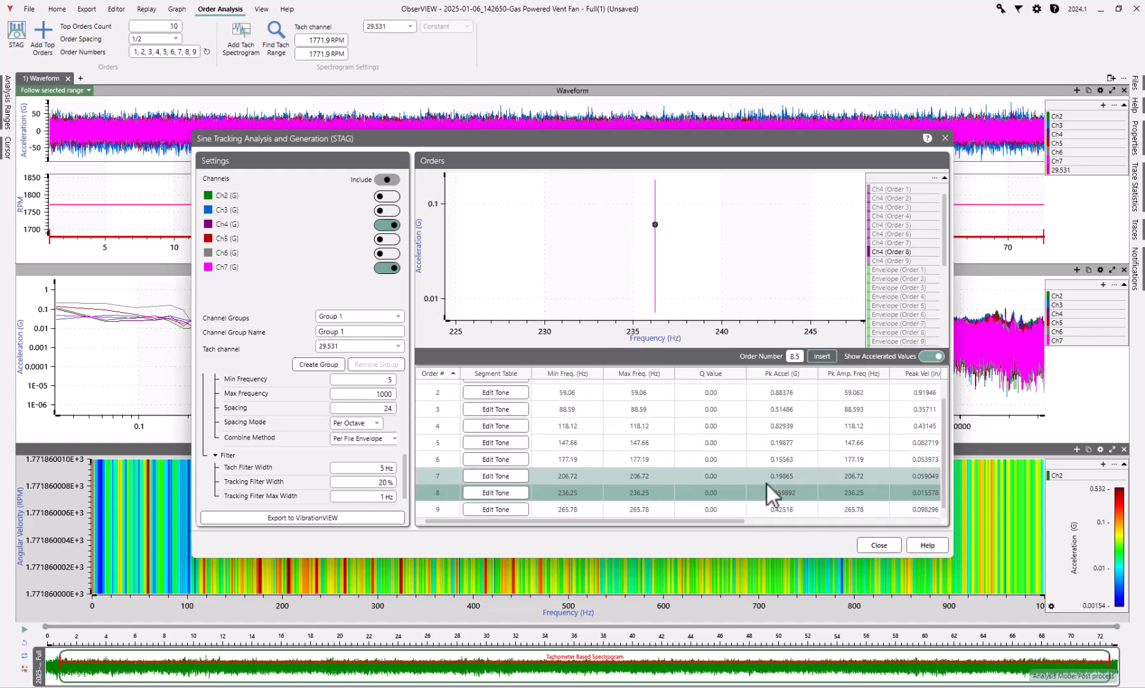
left_click(716, 508)
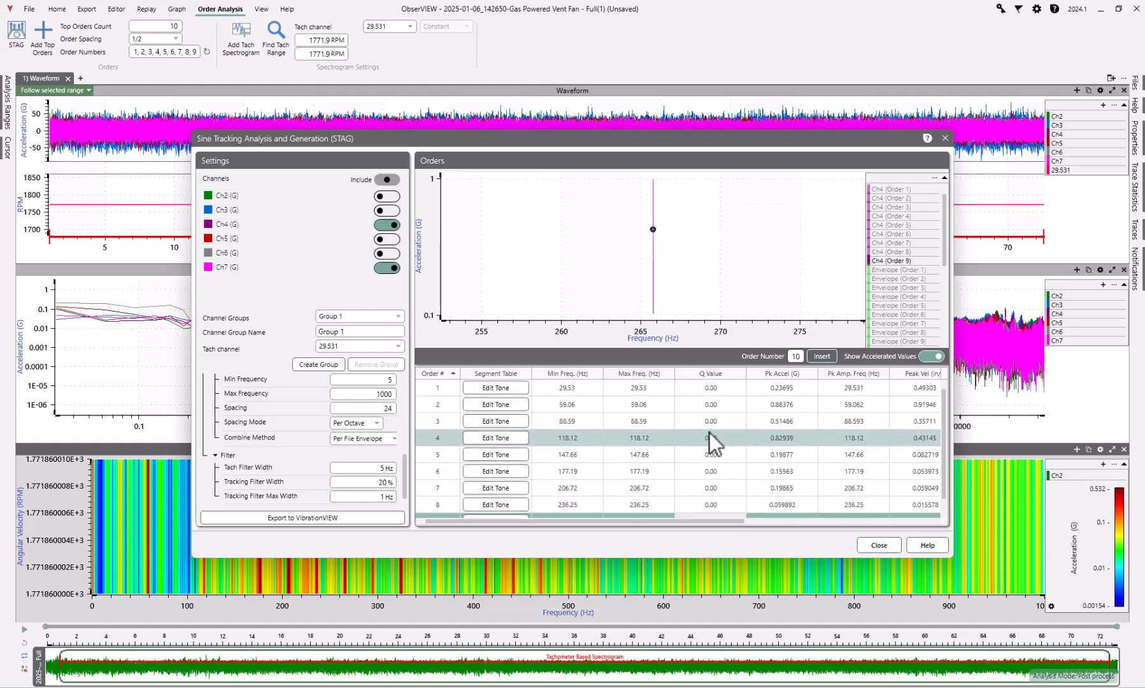
scroll(667, 391, "up", 1)
left_click(667, 387, "shift")
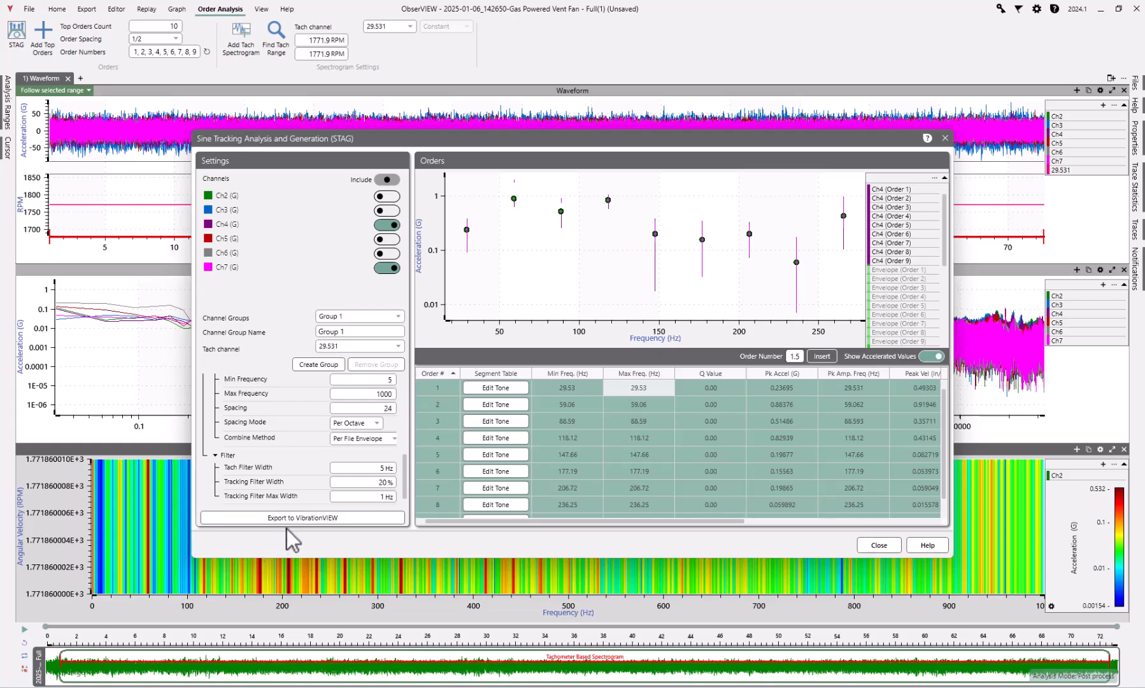
left_click(308, 517)
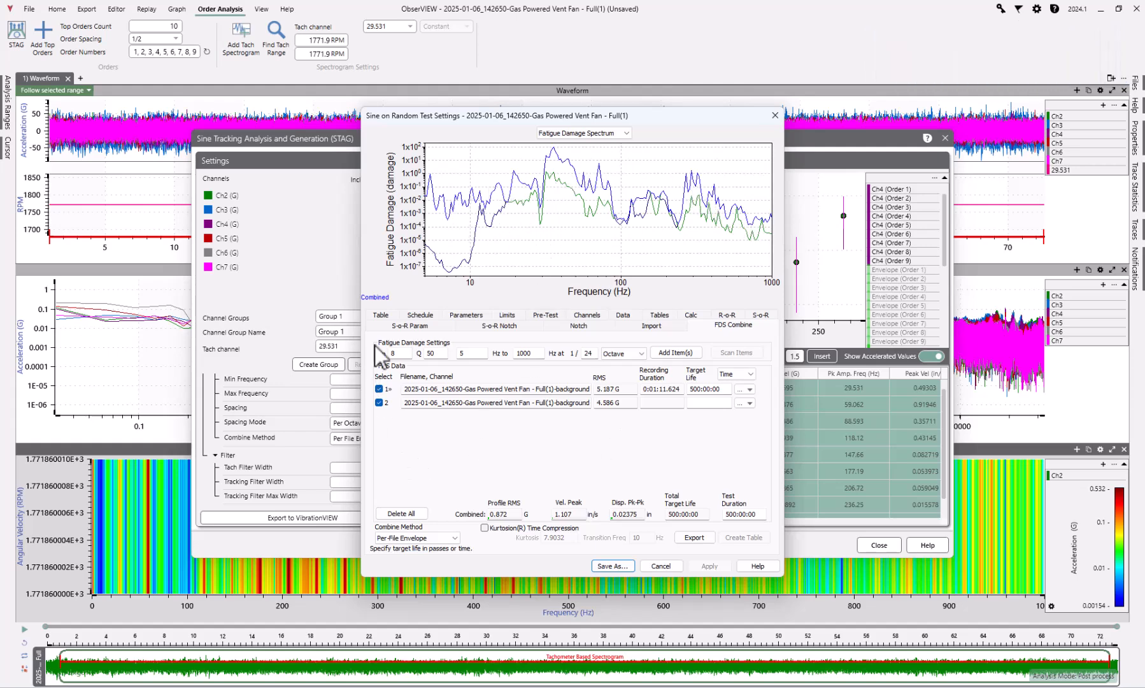
Inspect the acceleration profile around the order 8 tone and save the test as 2025-01-06_142650-Gas Powered Vent Fan - Full(1)
left_click(382, 314)
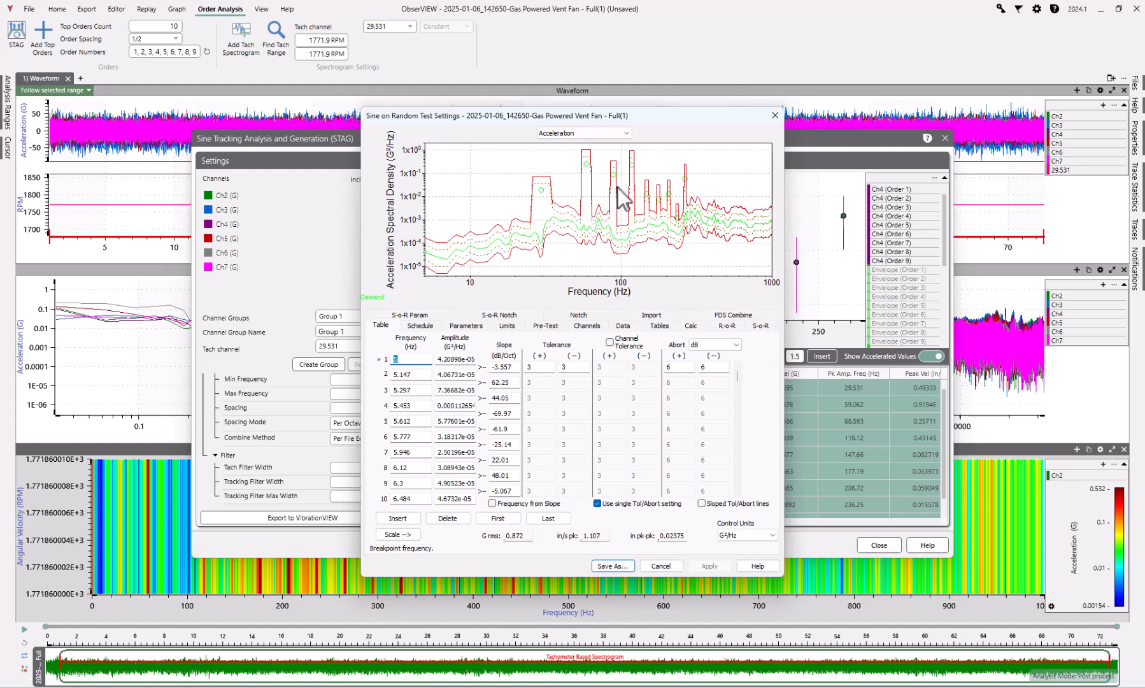
scroll(678, 226, "up", 3)
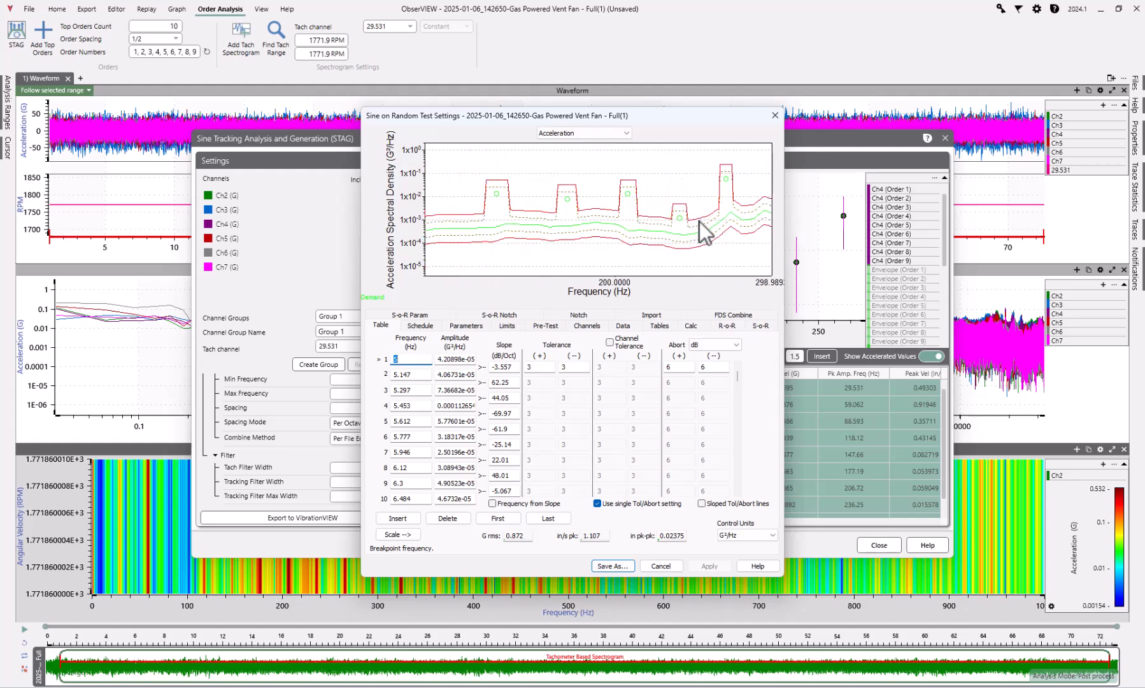
left_click(683, 222)
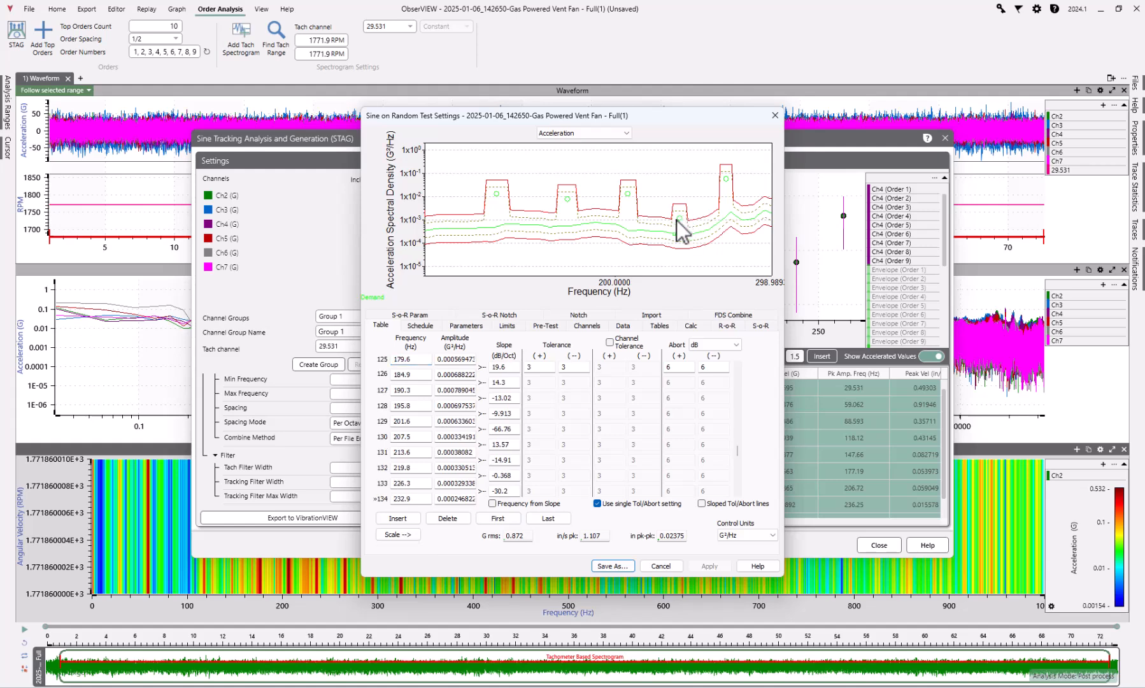
scroll(685, 221, "down", 5)
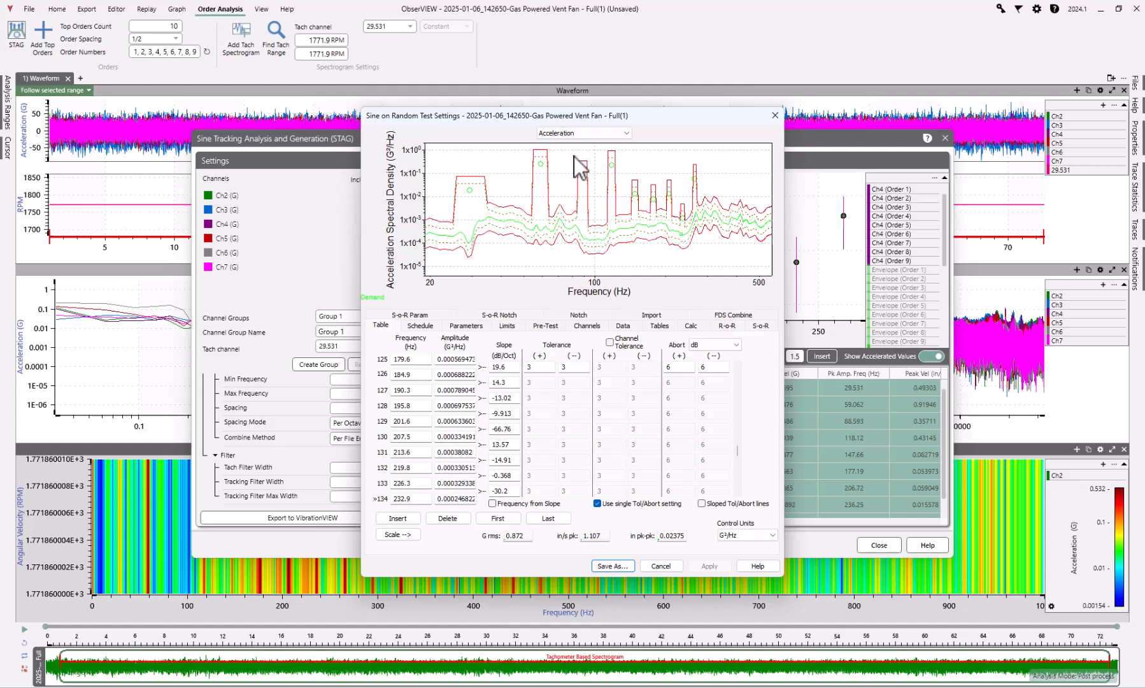
left_click(599, 566)
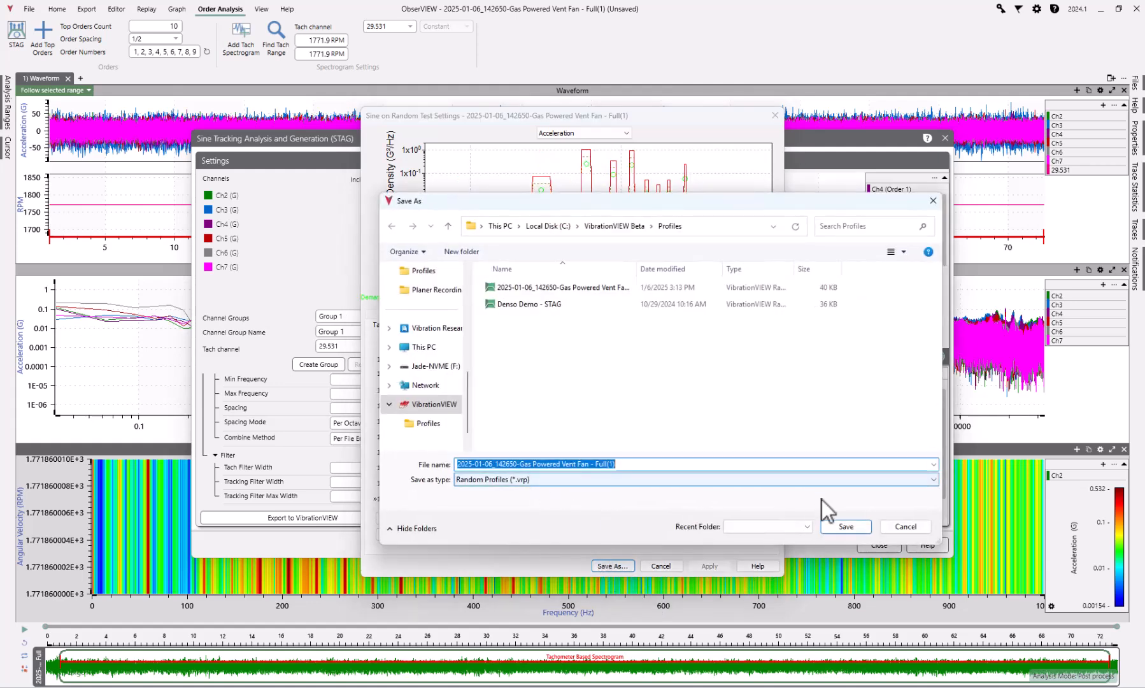
left_click(849, 530)
left_click(518, 364)
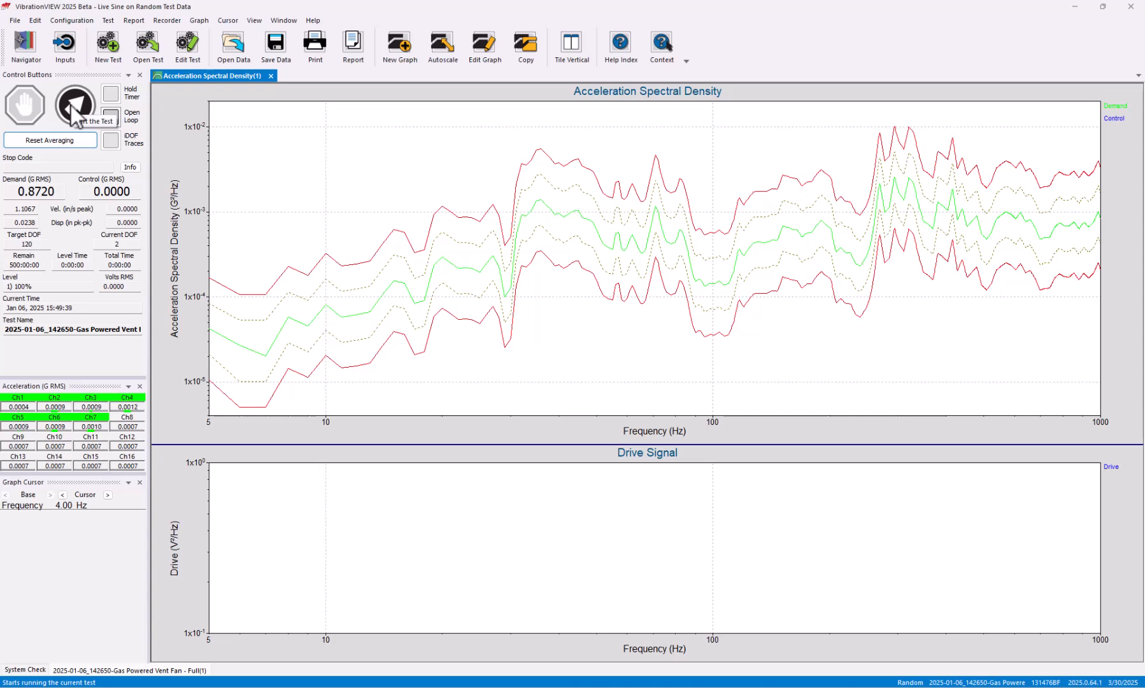
Start the test in VibrationVIEW and set its tracking filter to 1 % fractional bandwidth and 1 Hz maximum bandwidth
left_click(74, 105)
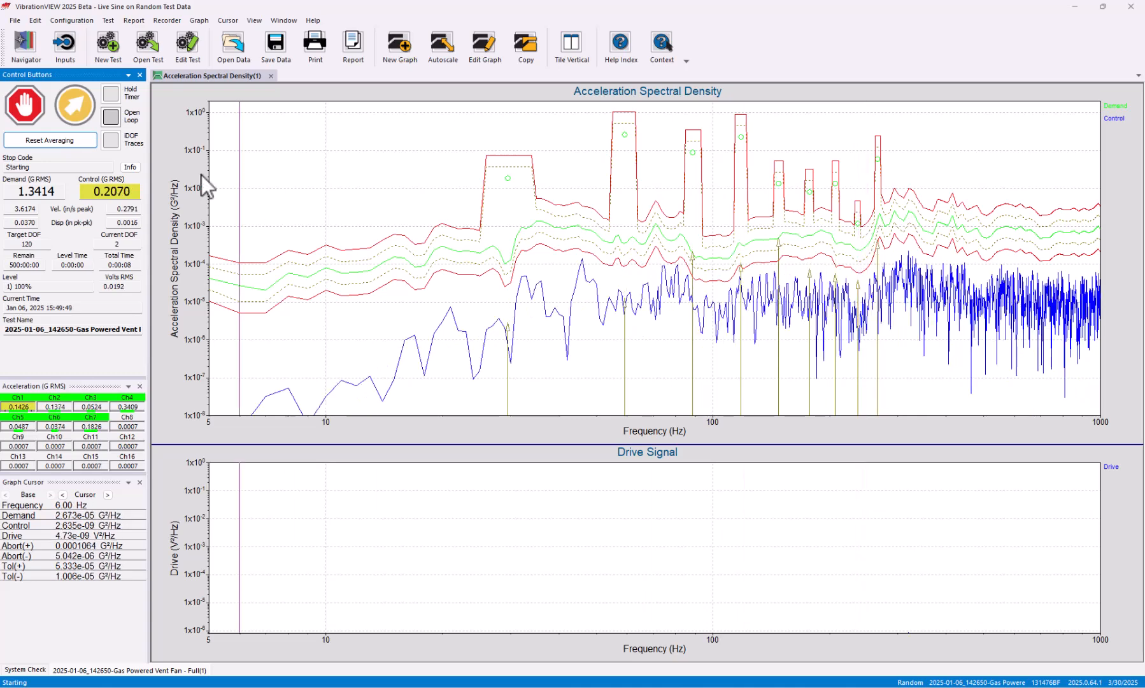
left_click(189, 48)
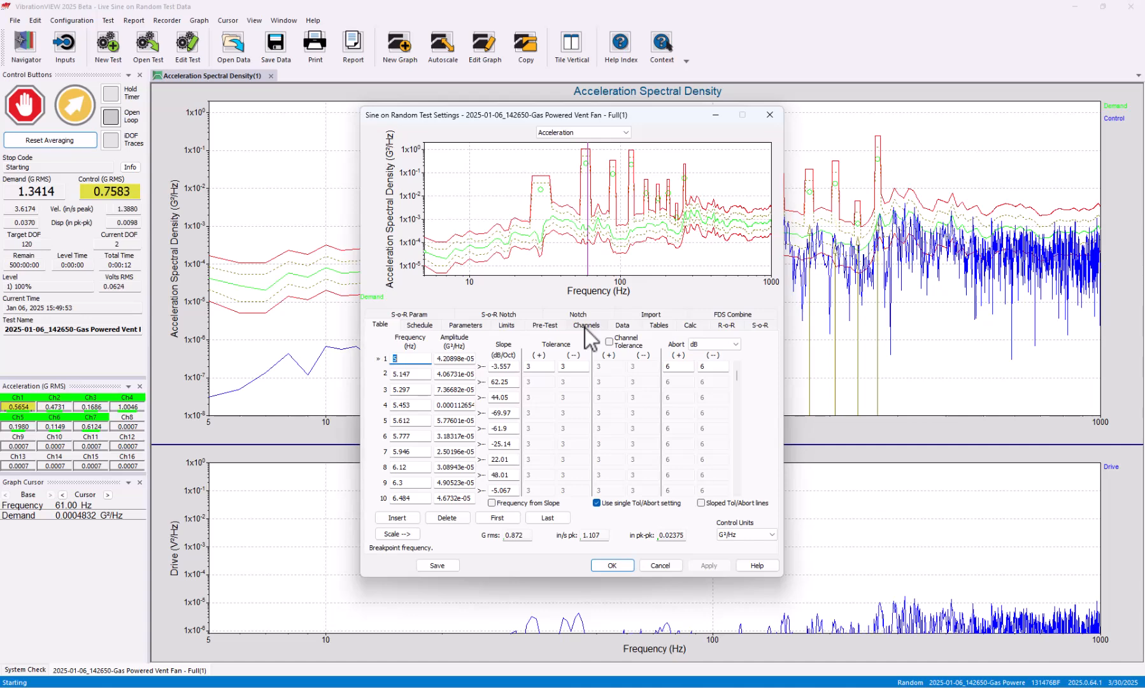
left_click(406, 313)
double_click(493, 419)
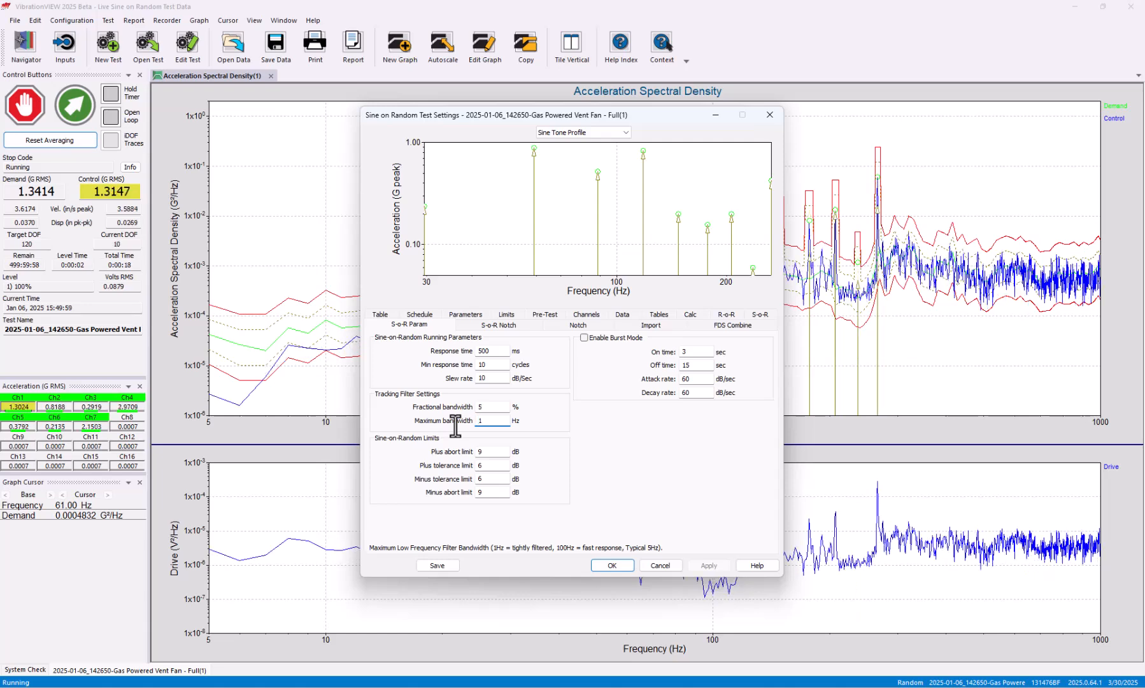
type("1")
double_click(488, 406)
type("1")
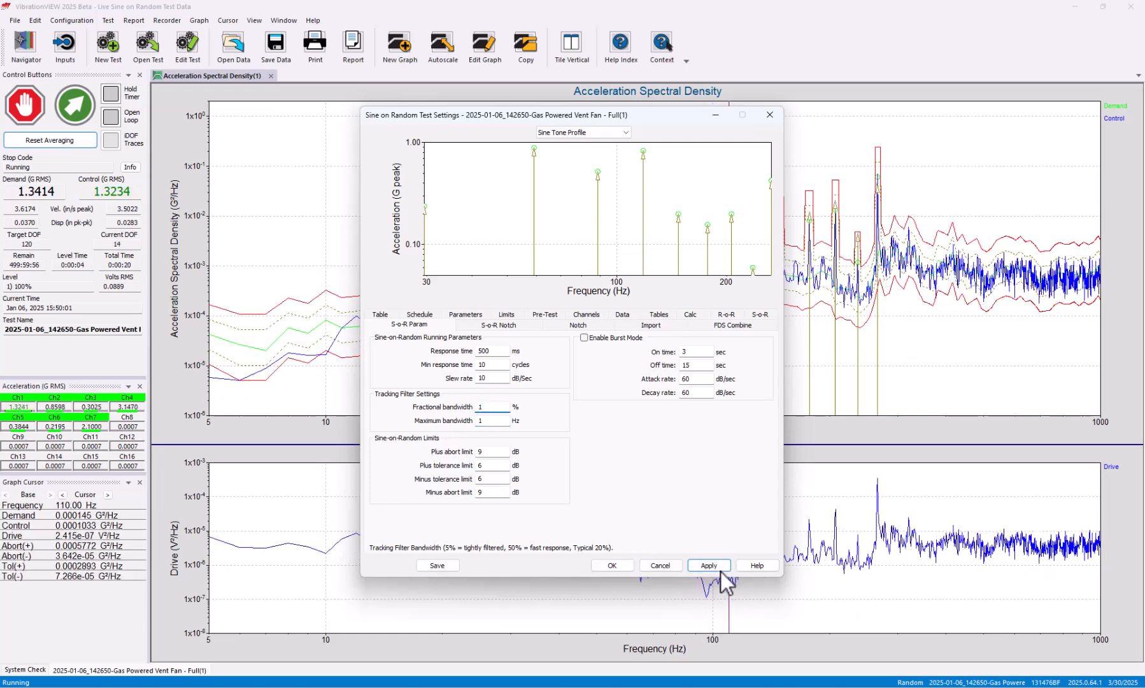
left_click(720, 568)
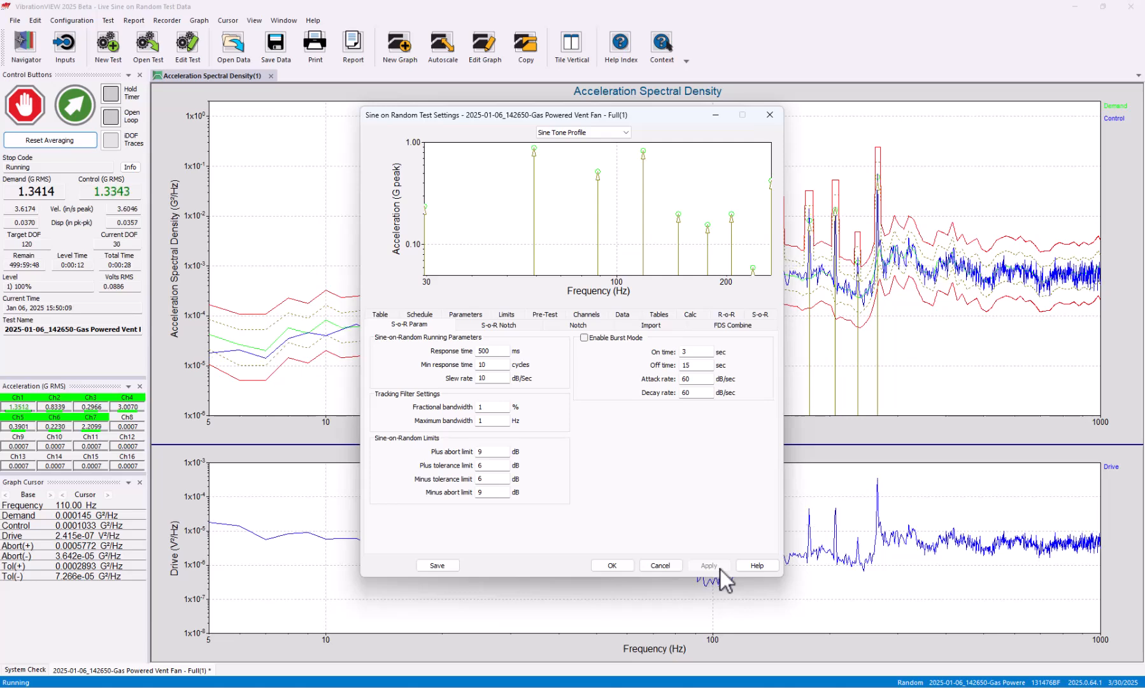
Set the tracking filter's maximum bandwidth to 0.5 Hz and close the test settings
left_click(484, 420)
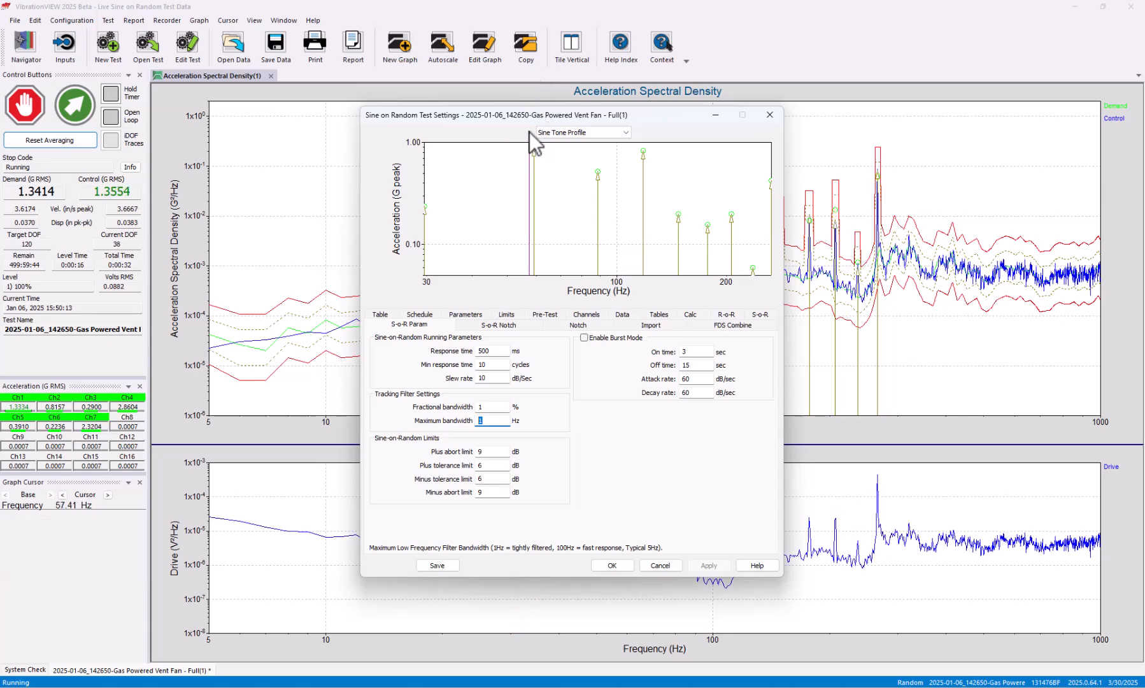
type(".5")
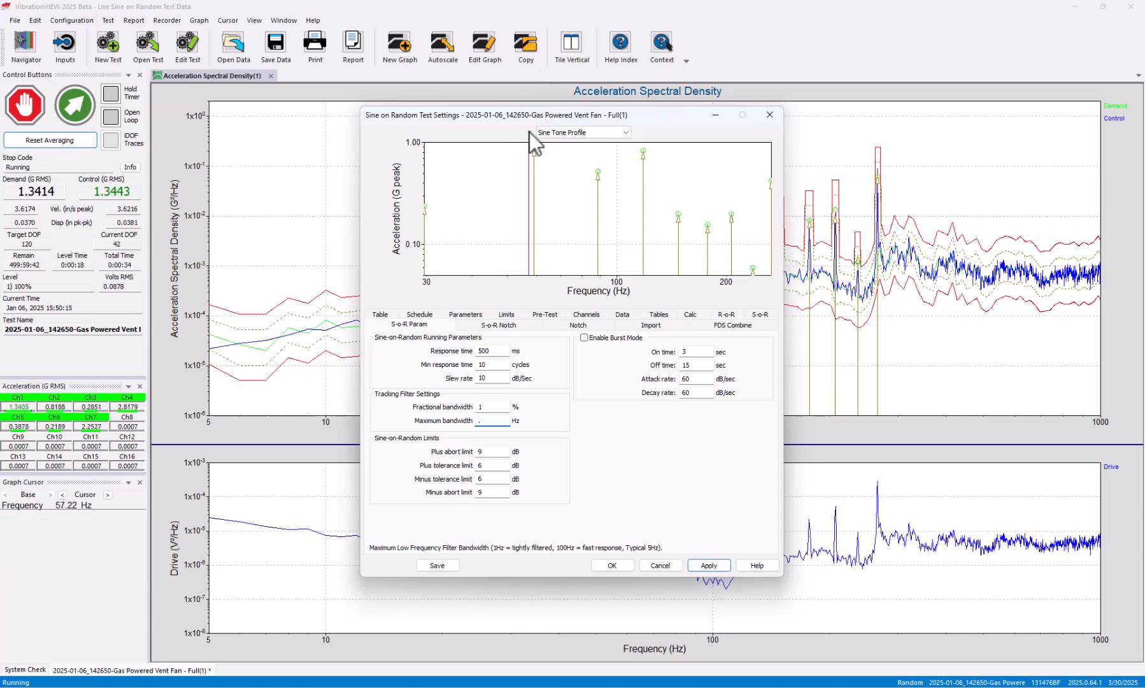
left_click(718, 606)
left_click(713, 565)
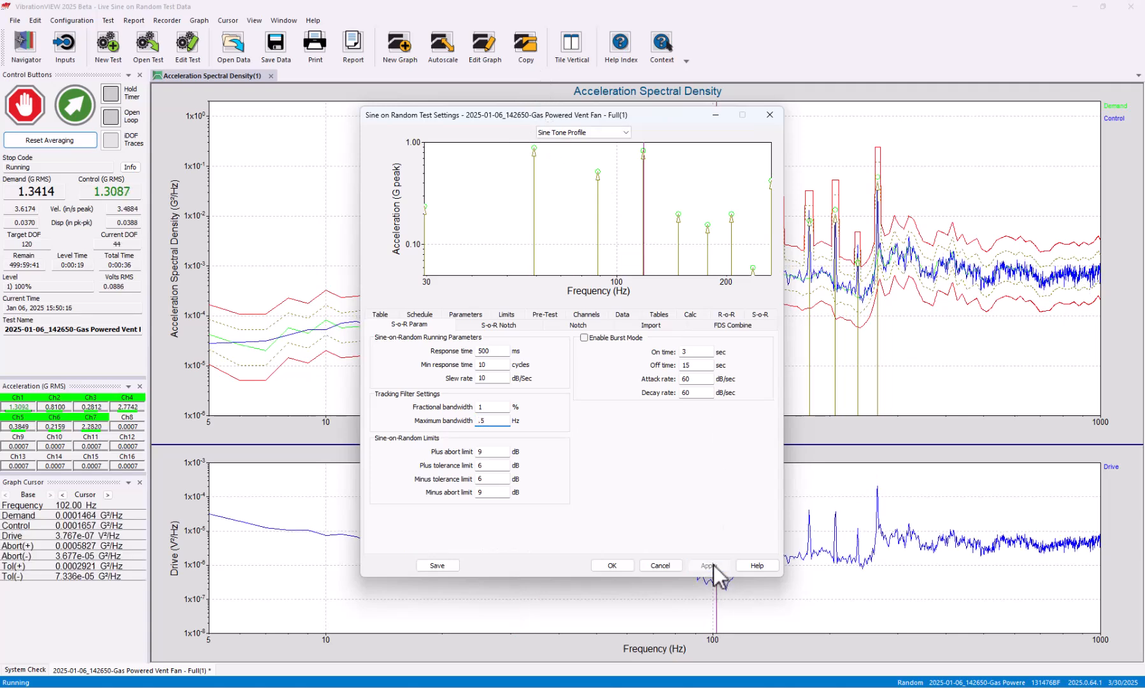
left_click(610, 565)
left_click(750, 310)
left_click(486, 268)
left_click(499, 258)
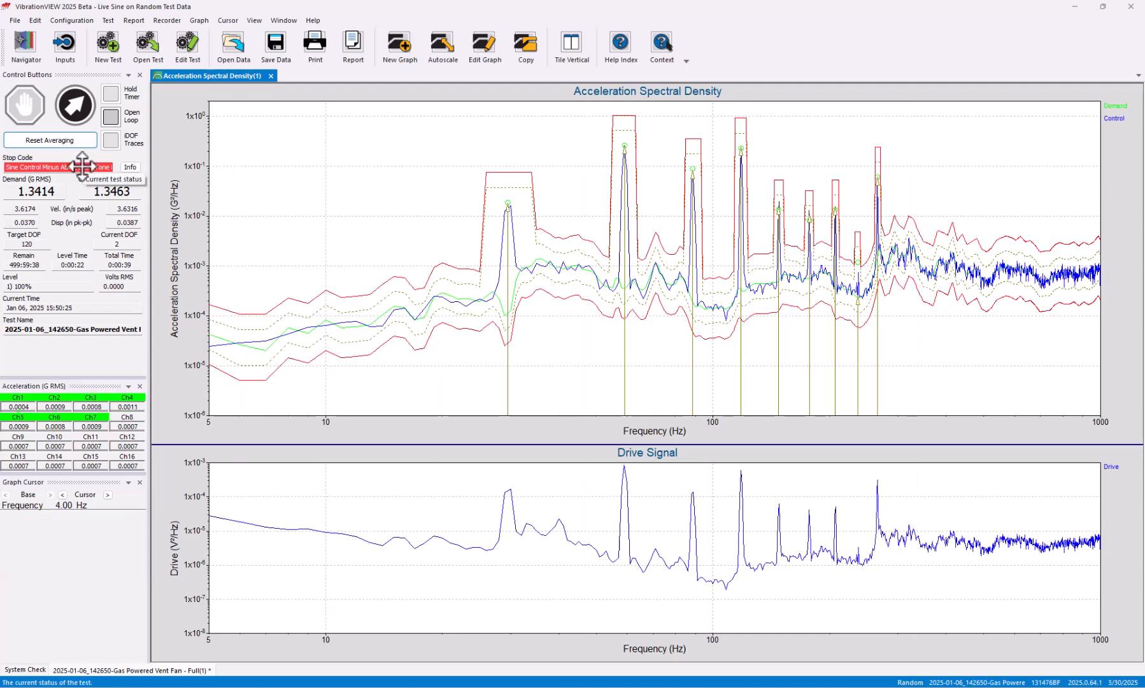
Look up the help for the current stop code and place the stop code as an annotation on the Acceleration Spectral Density graph
left_click(125, 166)
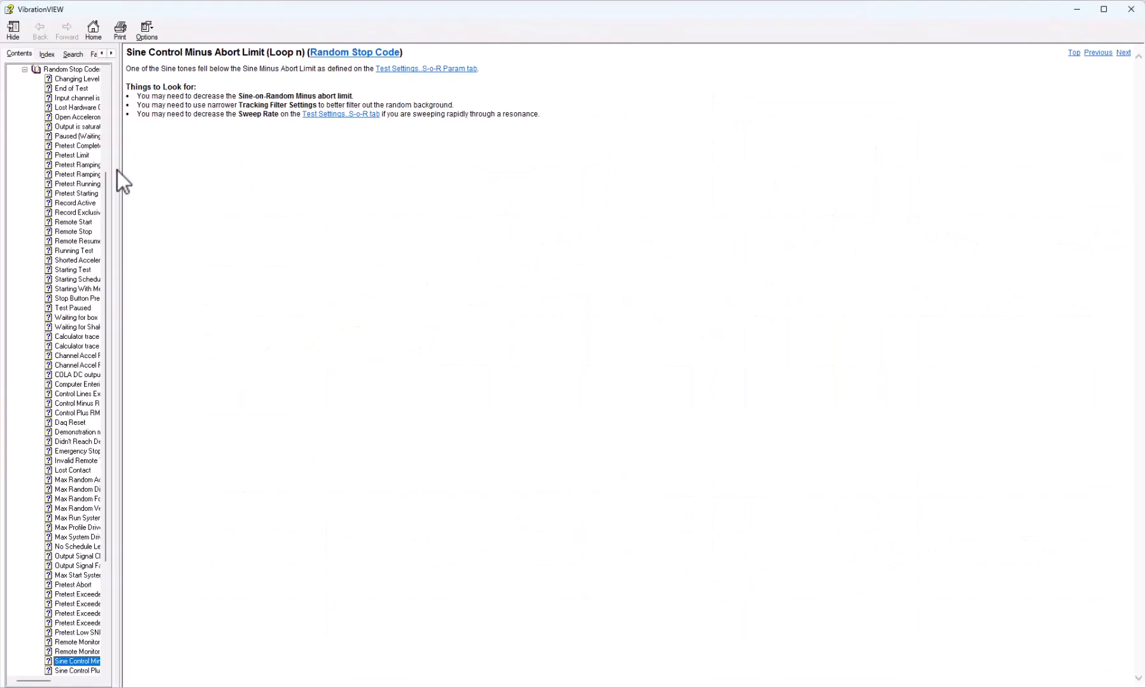
left_click(1131, 9)
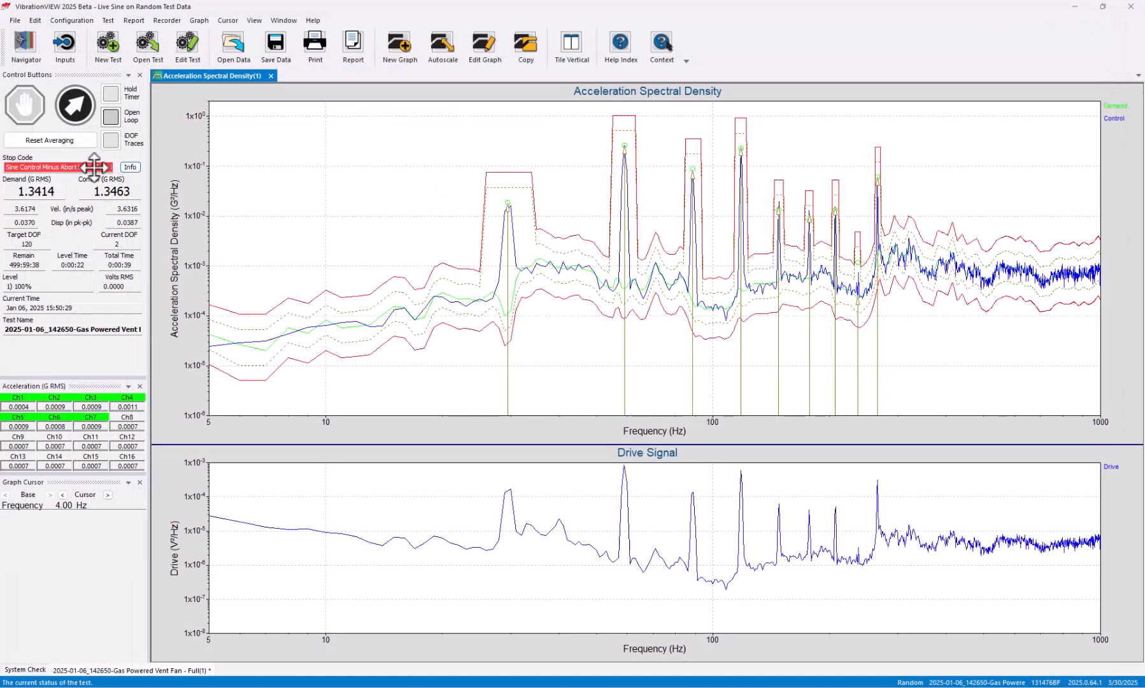
left_click_drag(94, 167, 426, 157)
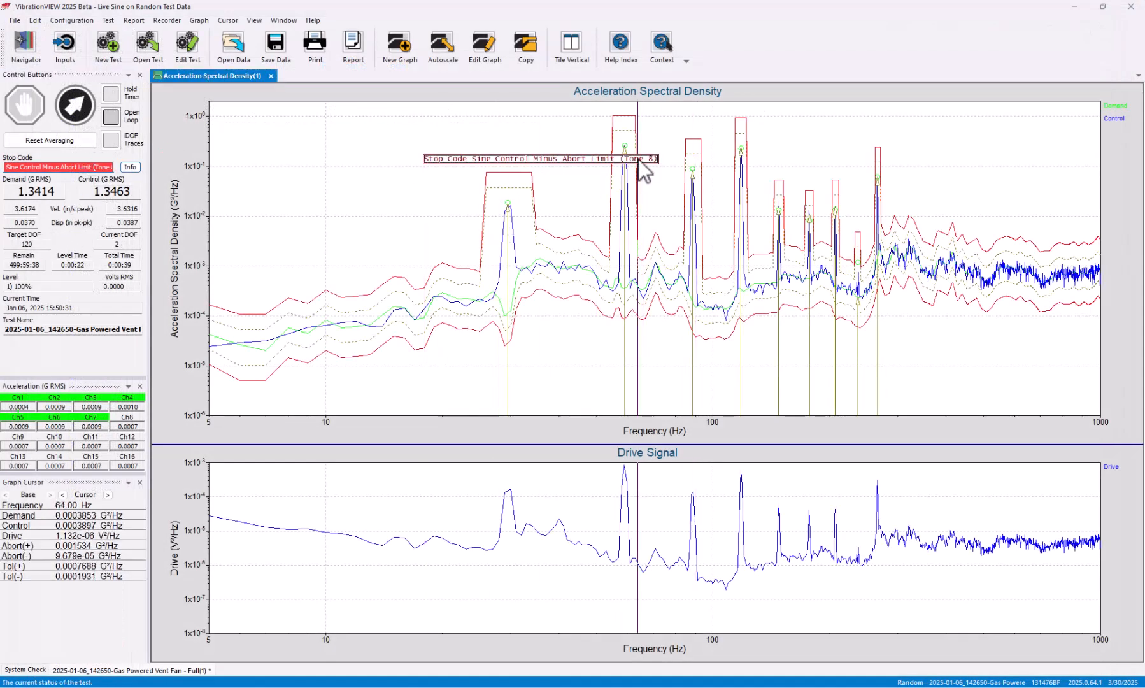
Disable Sine-on-Random tone 8, held at 236.248 Hz, for the first schedule level and apply the change
left_click(189, 43)
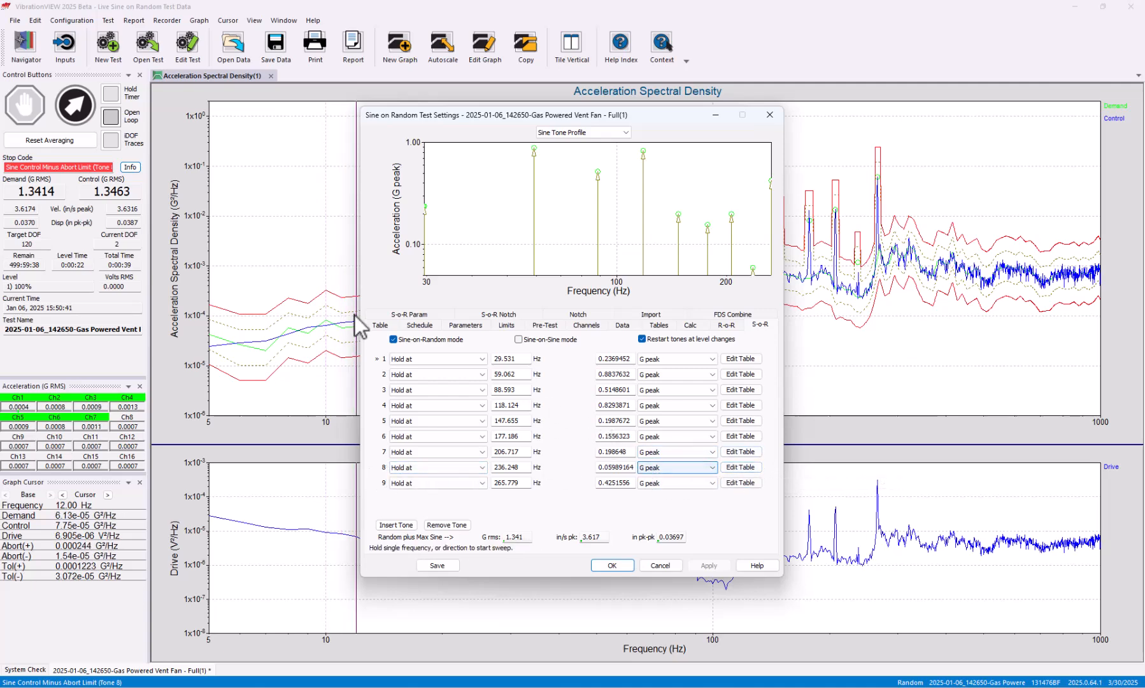
left_click(384, 327)
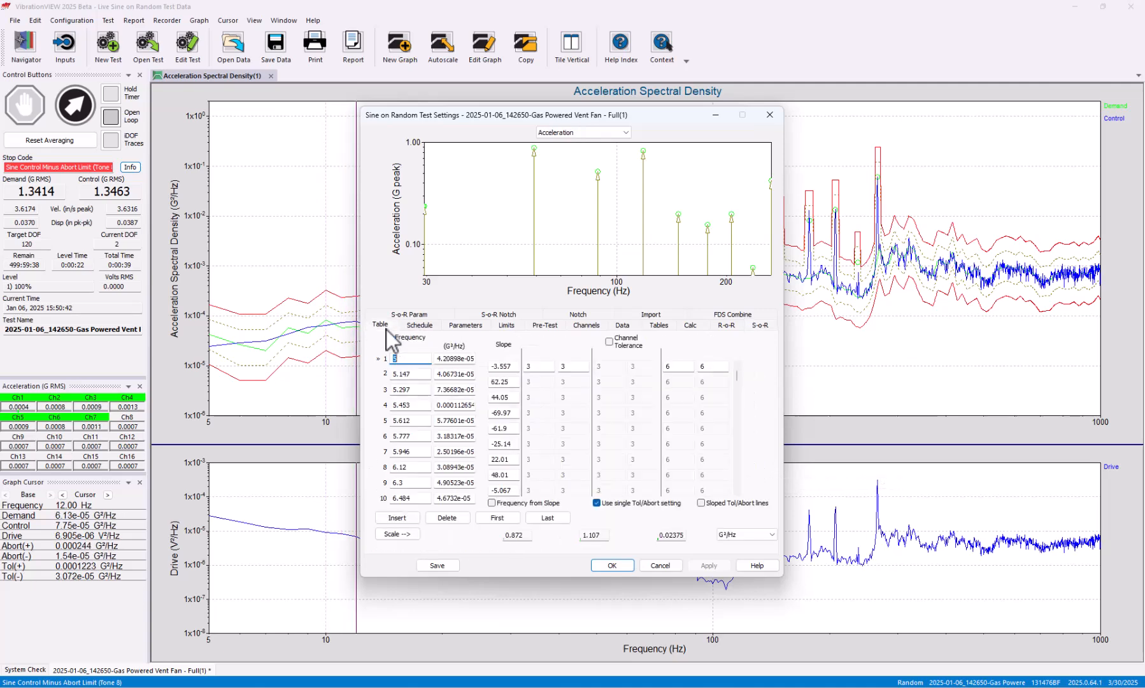
left_click(425, 326)
left_click(624, 359)
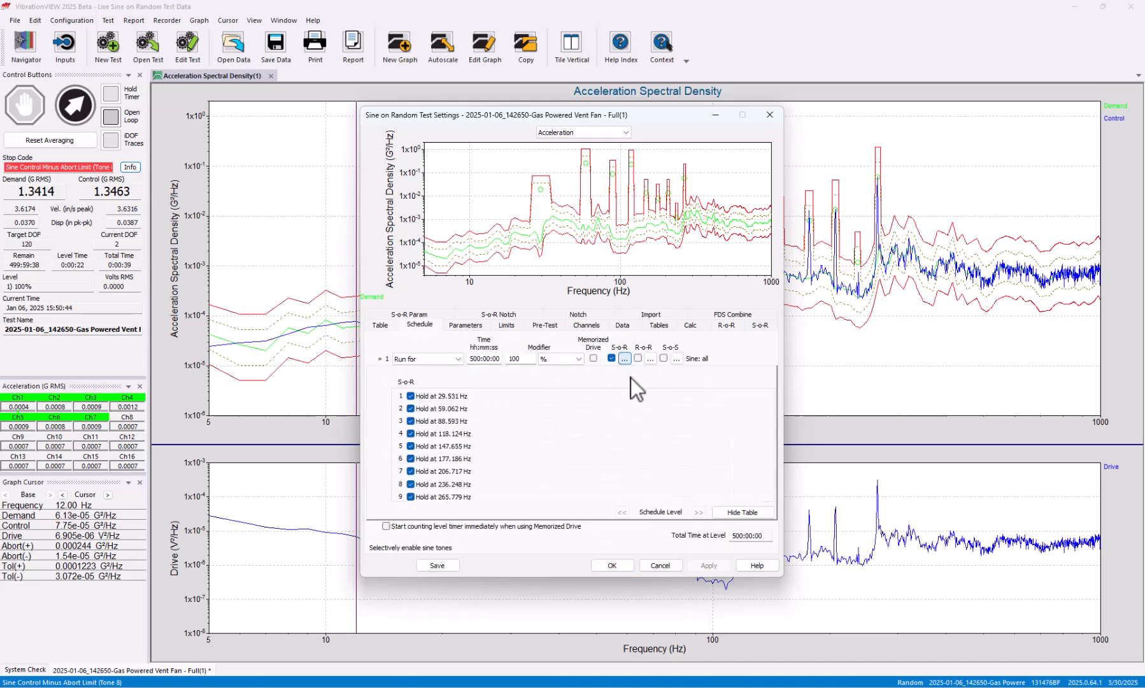
left_click(409, 484)
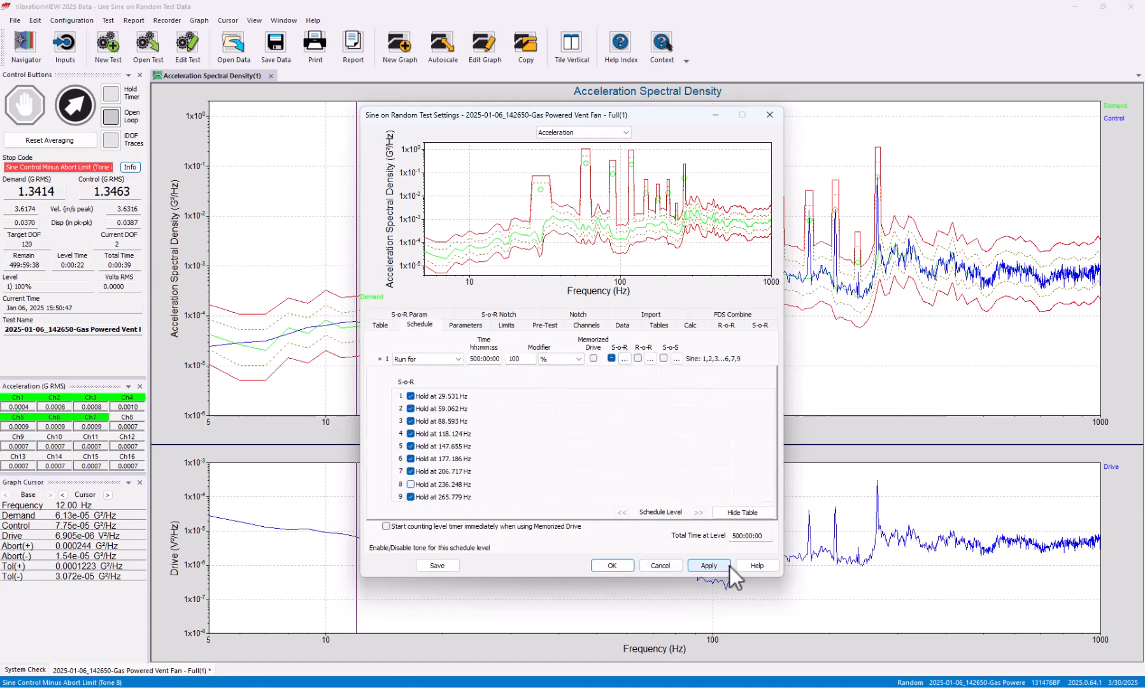
left_click(708, 565)
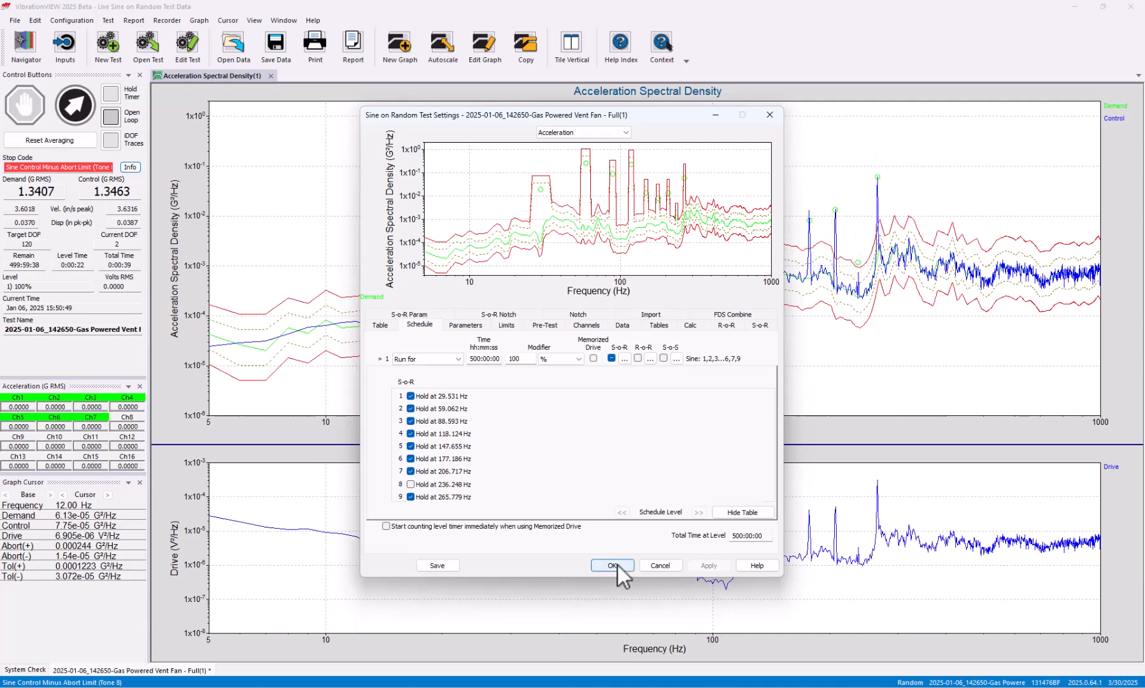
Close the test settings and restart the Sine-on-Random test
left_click(618, 564)
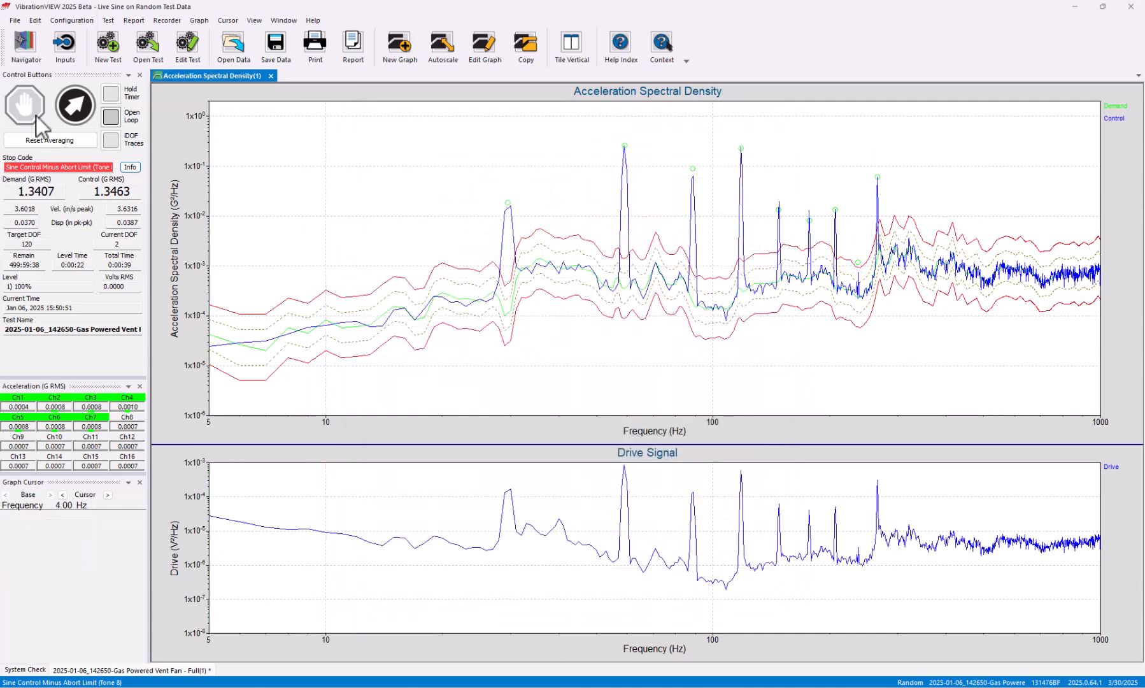
left_click(75, 105)
left_click(586, 377)
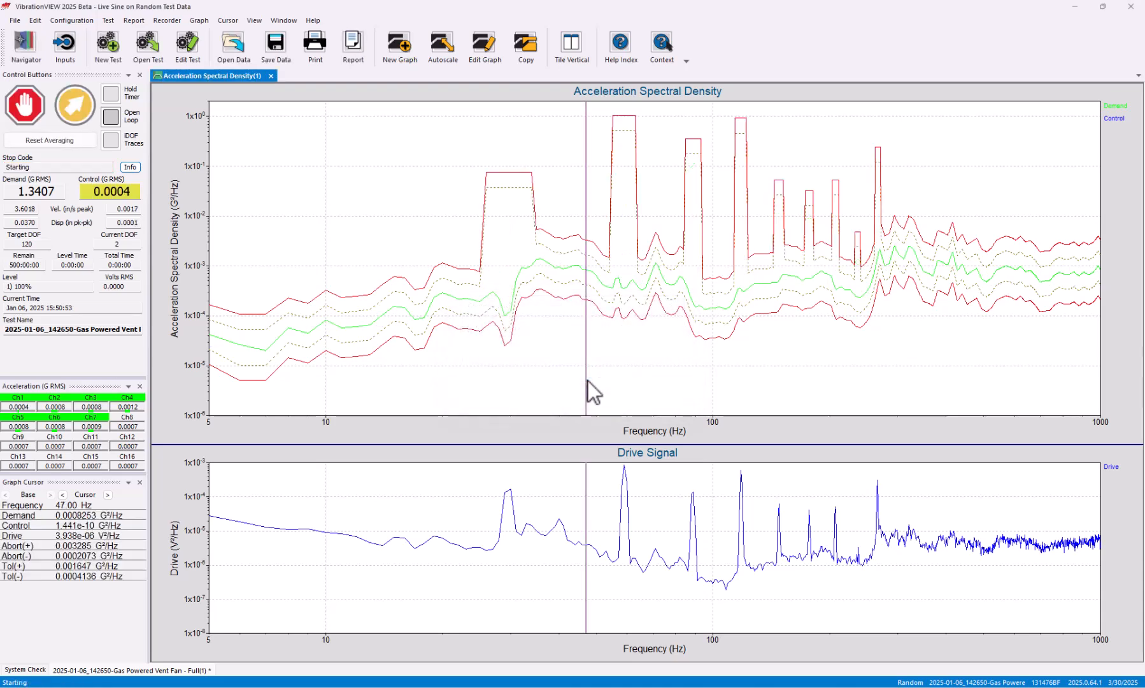
Set the Sine-on-Random tracking filter to 2.5 Hz maximum bandwidth and 5 % fractional bandwidth, apply the changes, and close the test settings
left_click(186, 61)
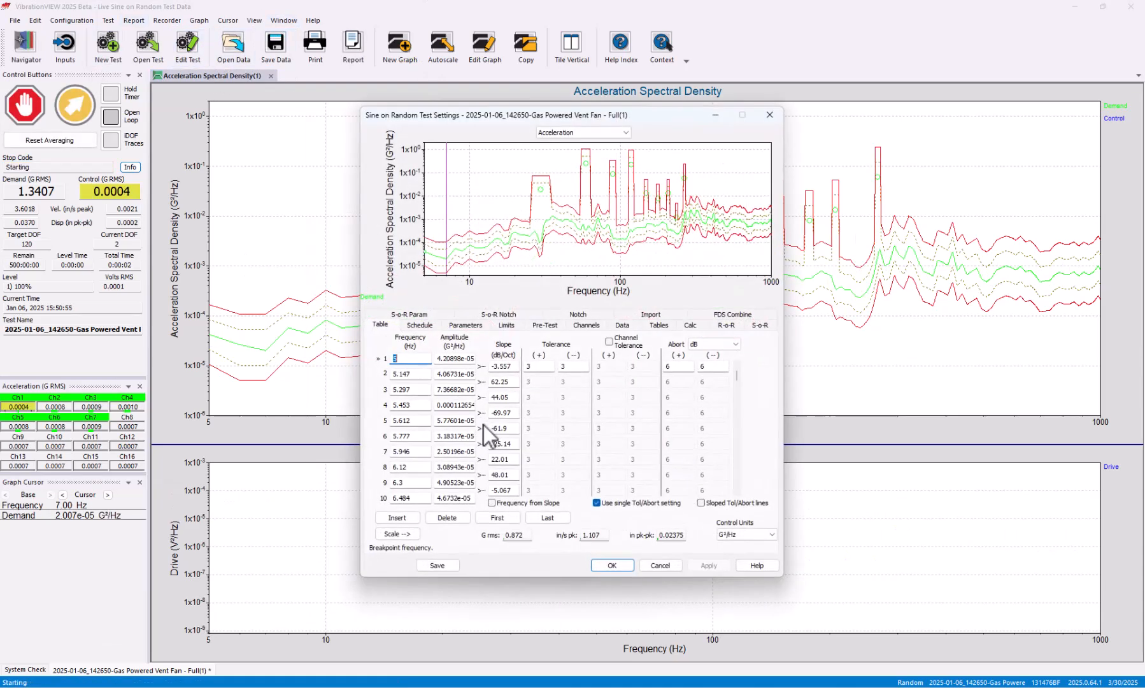
left_click(576, 325)
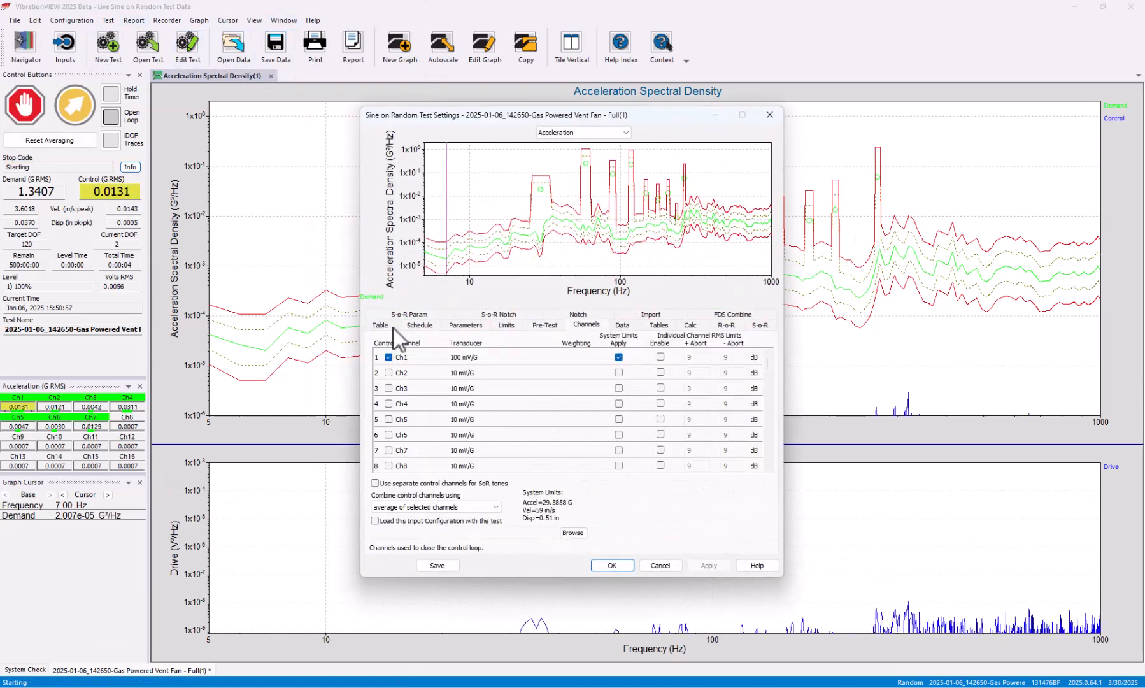
left_click(419, 315)
left_click(497, 421)
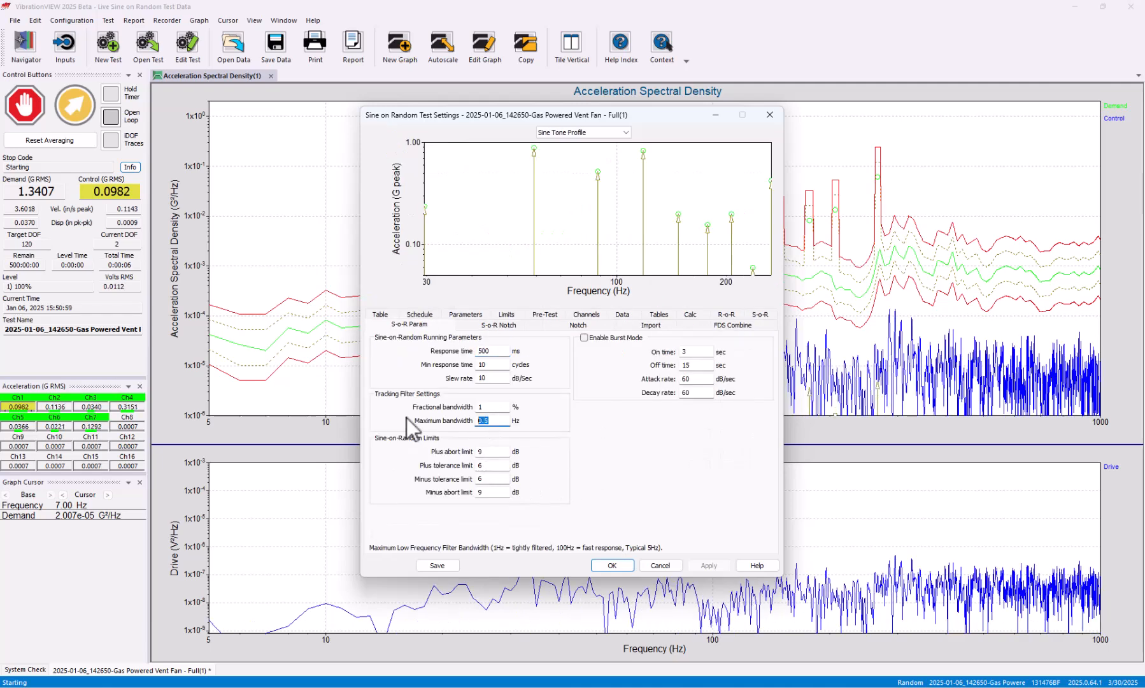
type("2.5")
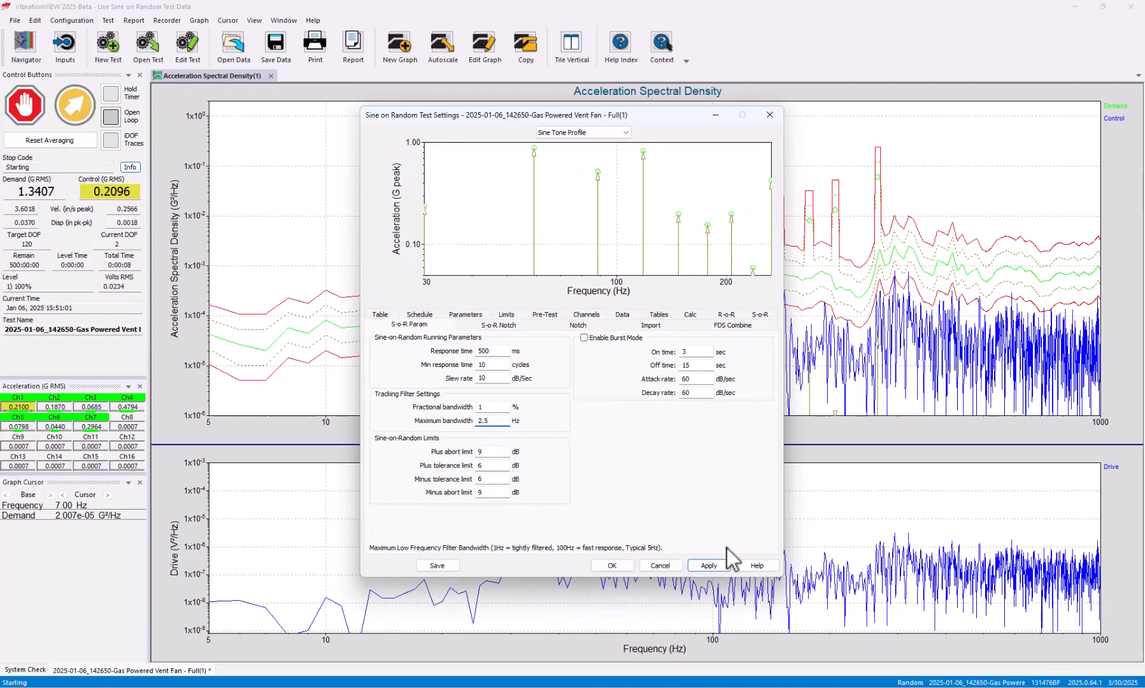
left_click(479, 406)
type("5")
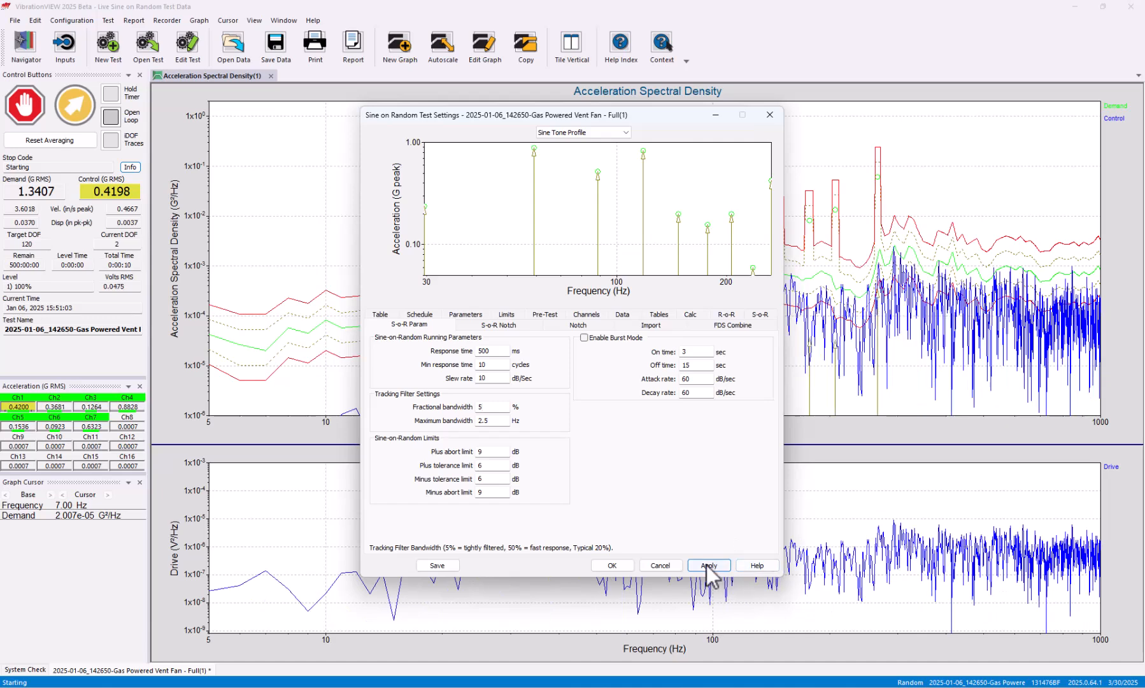
left_click(707, 565)
key("Return")
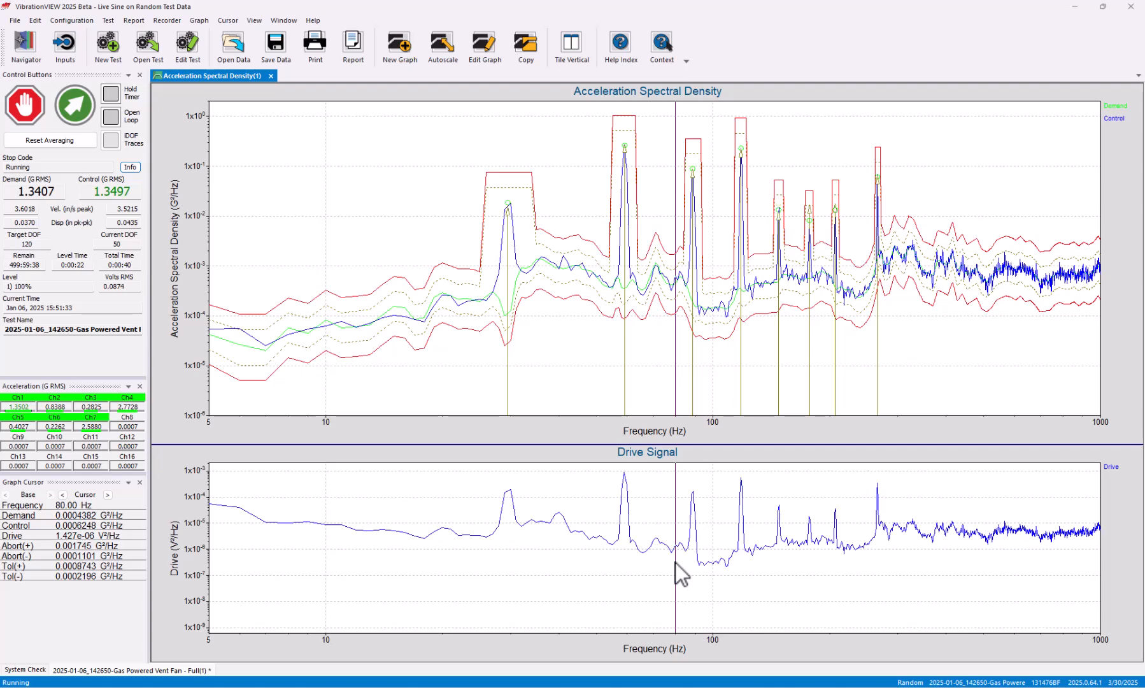
Stop the running Sine-on-Random test
left_click_drag(676, 562, 163, 310)
left_click(31, 110)
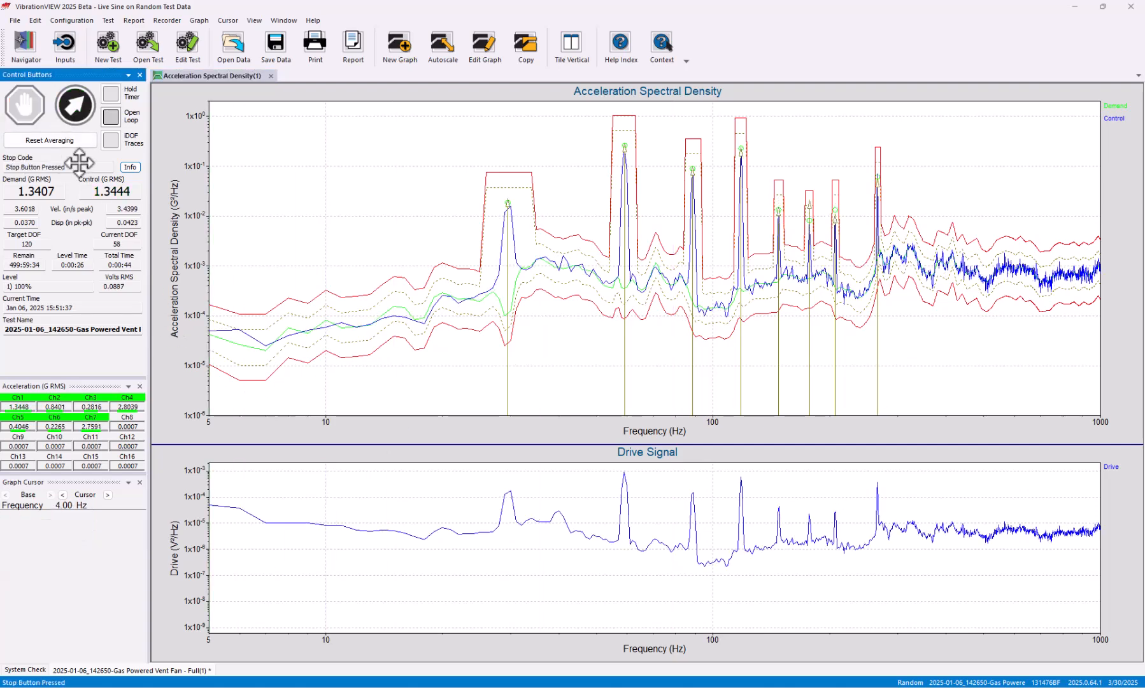